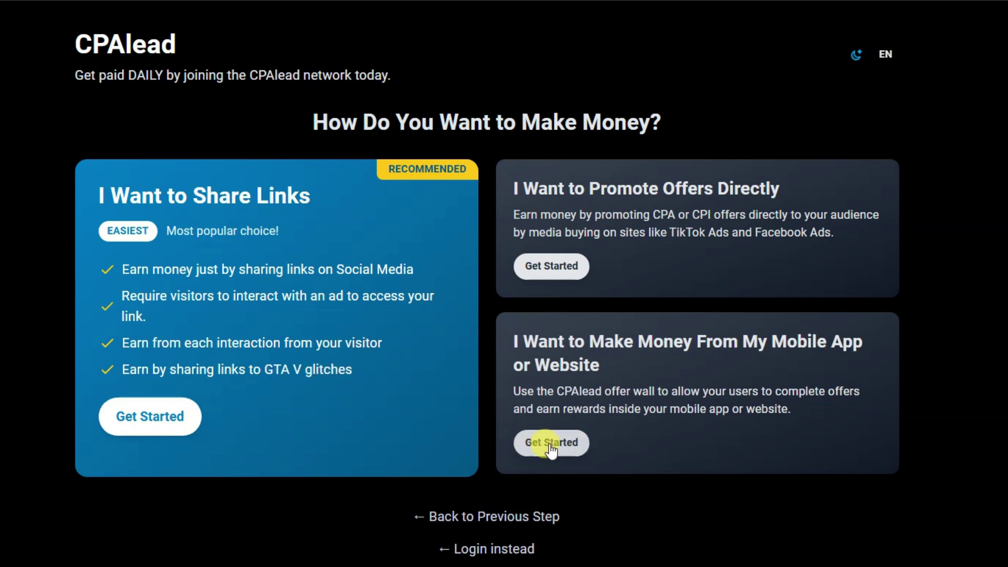
Step: Choose making money from a mobile app or website, with PayPal as the payout method
{"action": "left_click", "coordinate": [570, 447]}
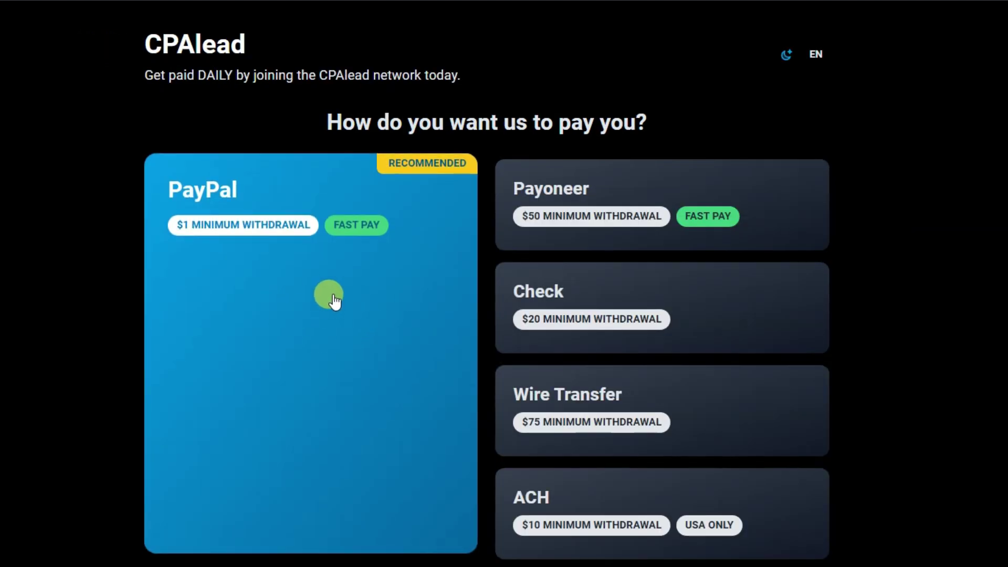
{"action": "left_click", "coordinate": [333, 298]}
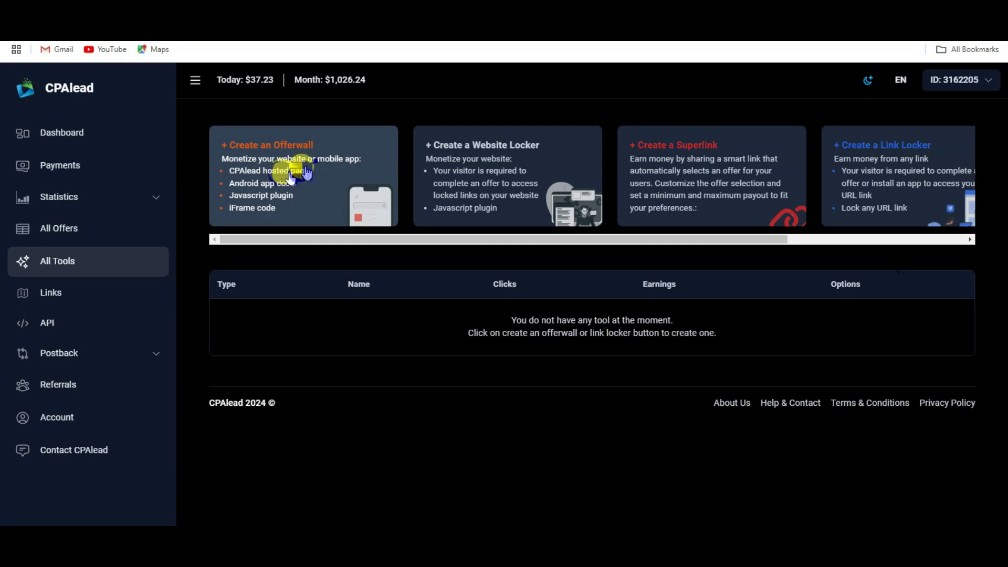
Step: Start an offerwall from the Colorful Offerwall template, titled Earn Money with the header title Earn Cash
{"action": "left_click", "coordinate": [289, 168]}
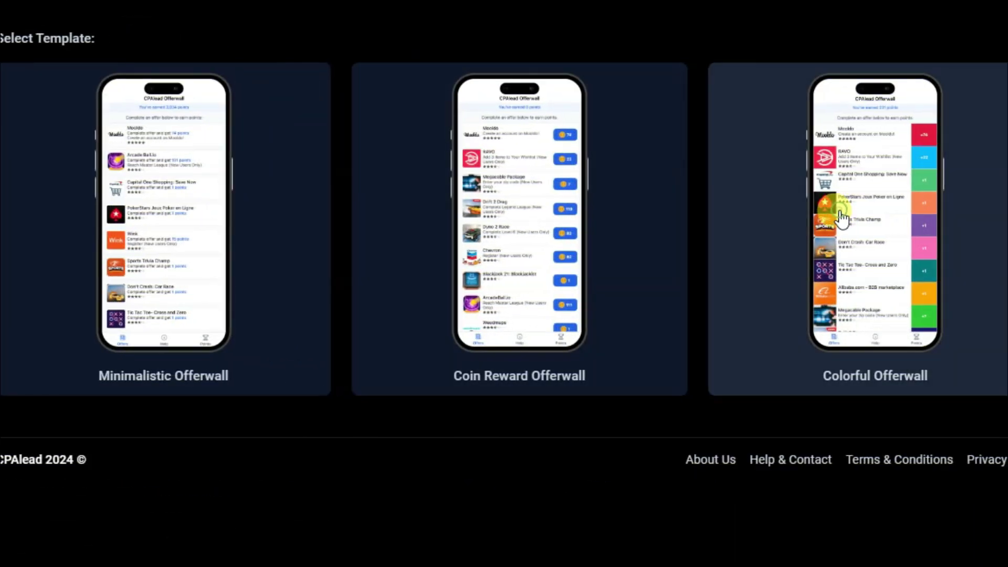
{"action": "left_click", "coordinate": [843, 217]}
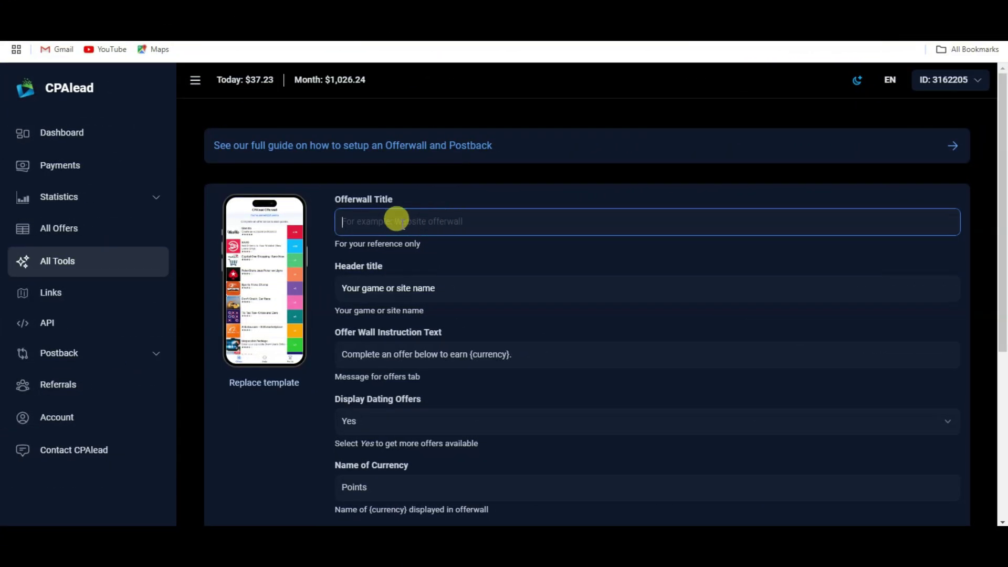
{"action": "type", "text": "Earn Money"}
{"action": "left_click", "coordinate": [405, 279]}
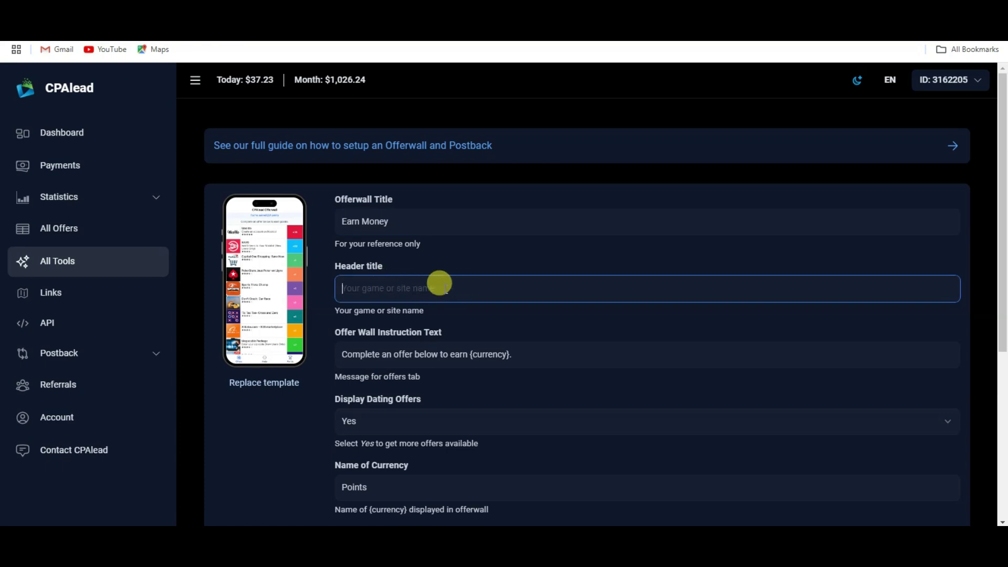
{"action": "type", "text": "Earn Cash"}
Step: Set Display Dating Offers to Yes and create the offerwall
{"action": "scroll", "coordinate": [497, 256], "scroll_direction": "down", "scroll_amount": 2}
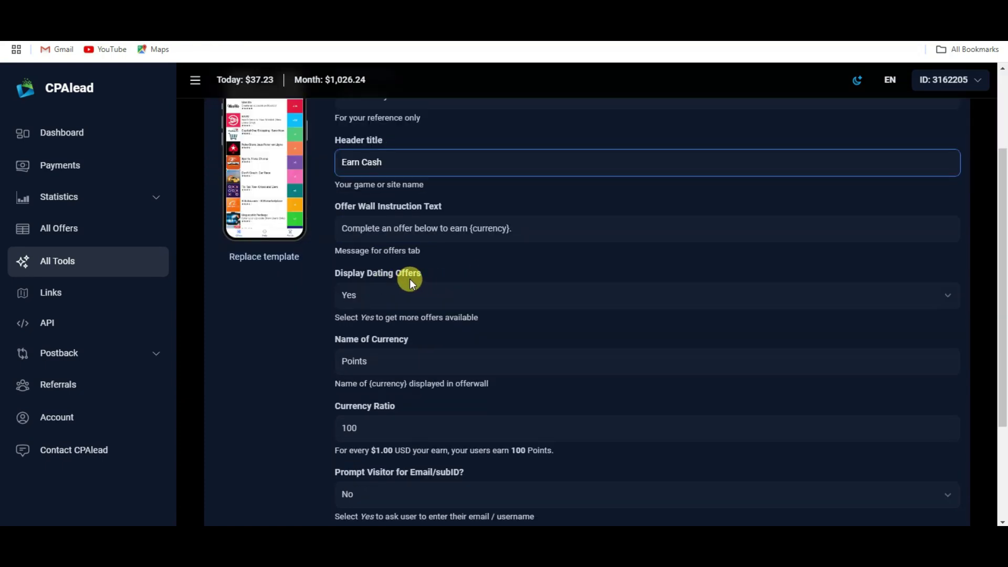
{"action": "left_click", "coordinate": [369, 305]}
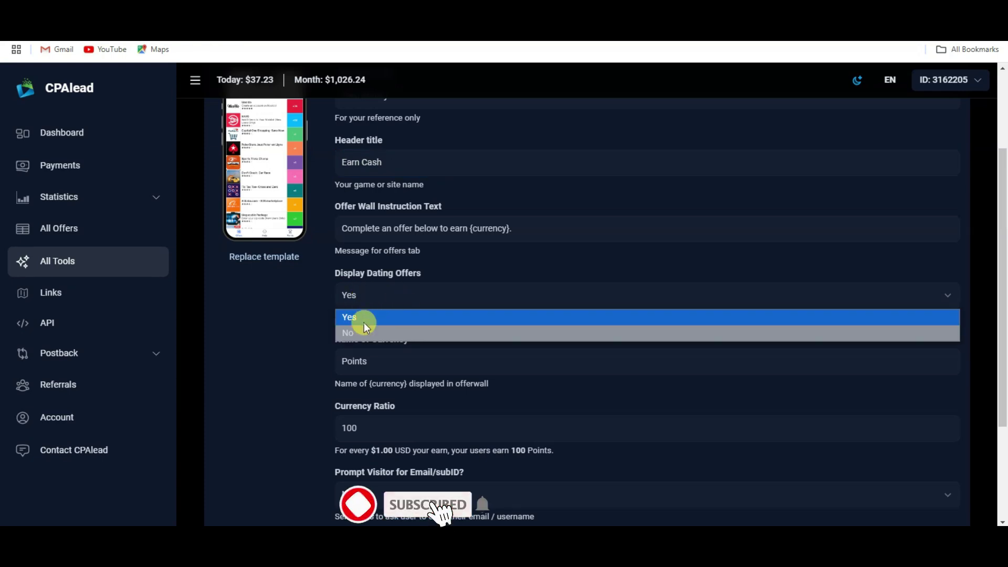
{"action": "left_click", "coordinate": [364, 321]}
{"action": "scroll", "coordinate": [473, 275], "scroll_direction": "down", "scroll_amount": 3}
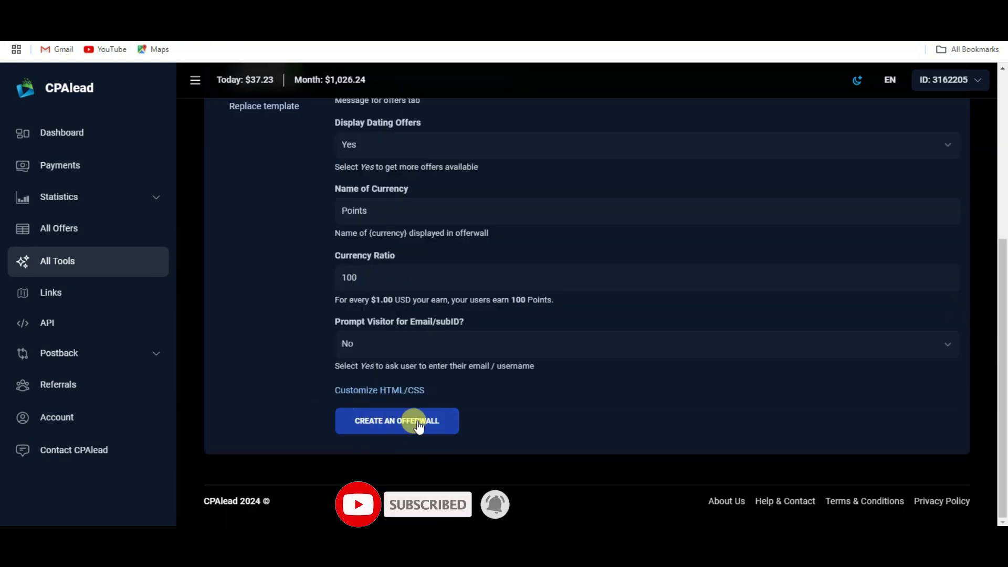
{"action": "left_click", "coordinate": [423, 421]}
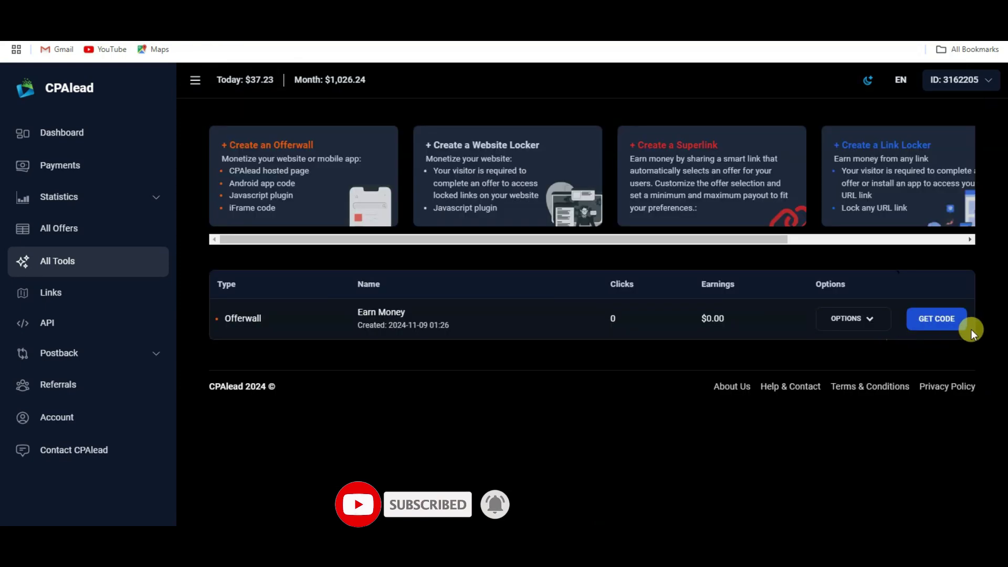
Step: Get the code for the Earn Money offerwall and copy its direct link
{"action": "left_click", "coordinate": [943, 319]}
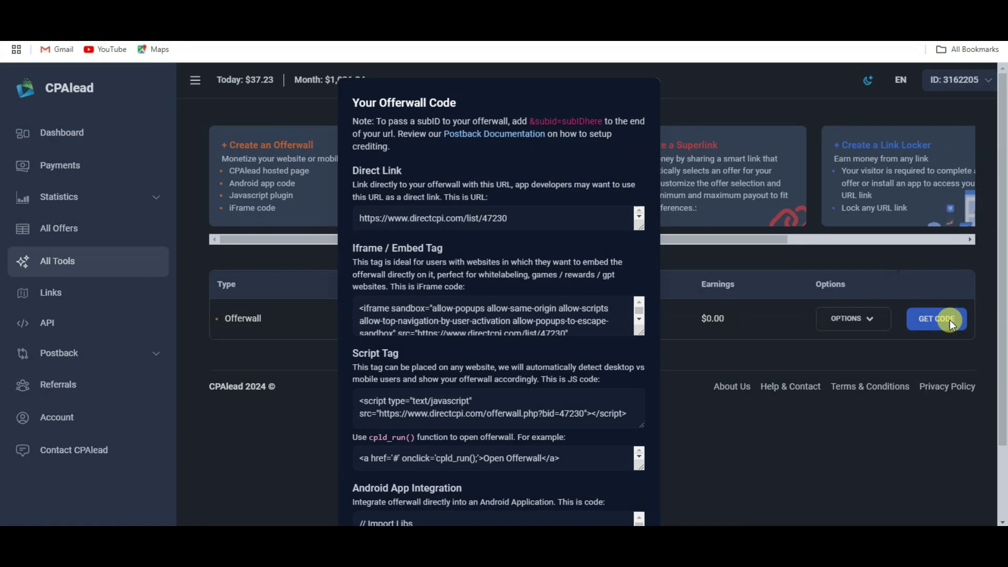
{"action": "left_click", "coordinate": [450, 218]}
{"action": "key", "text": "ctrl+c"}
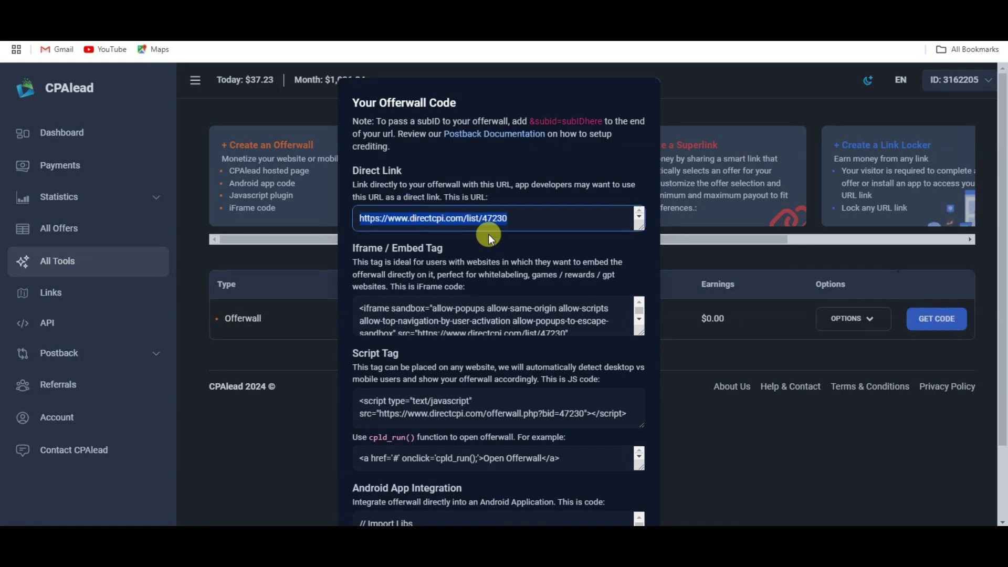
{"action": "right_click", "coordinate": [471, 217]}
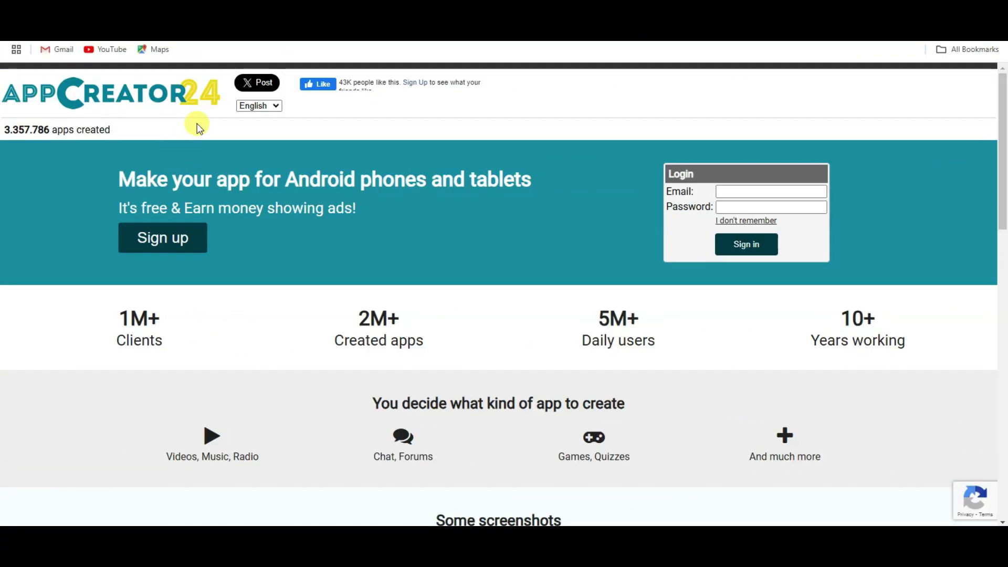
Step: Switch to AppCreator24 and examine its homepage claims, sample app screenshots and sign-up form
{"action": "triple_click", "coordinate": [247, 194]}
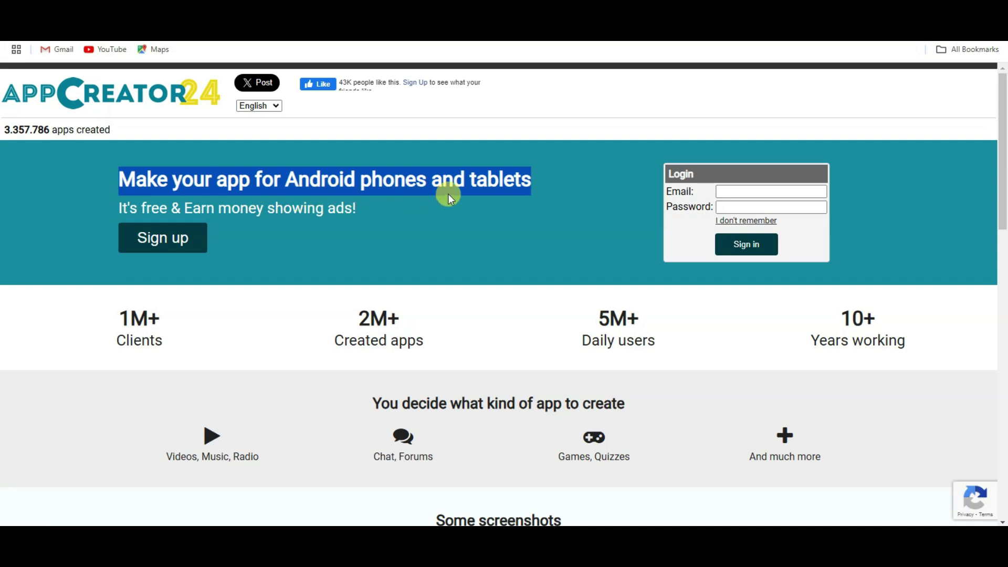
{"action": "triple_click", "coordinate": [375, 216]}
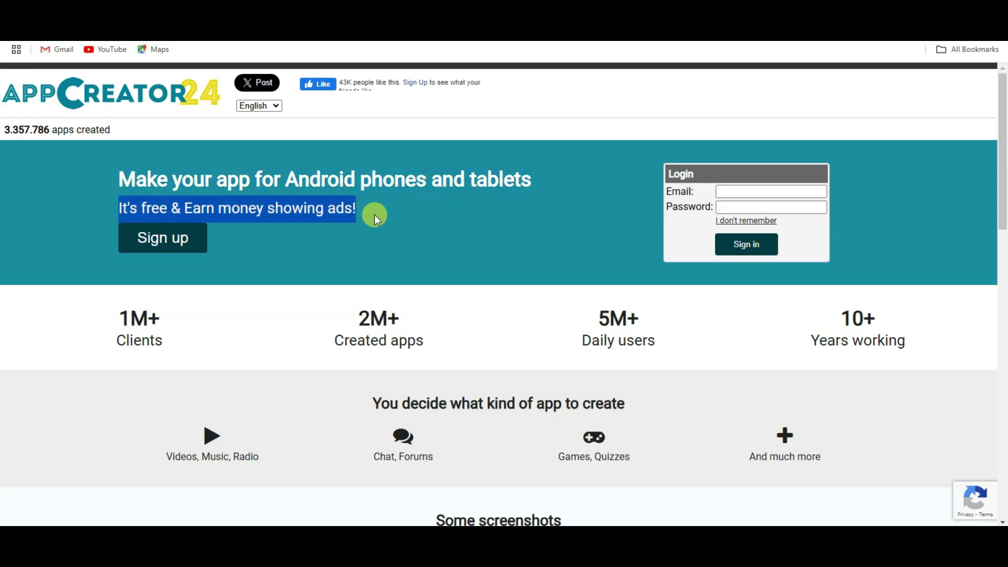
{"action": "left_click_drag", "start_coordinate": [184, 208], "coordinate": [364, 213]}
{"action": "left_click", "coordinate": [400, 244]}
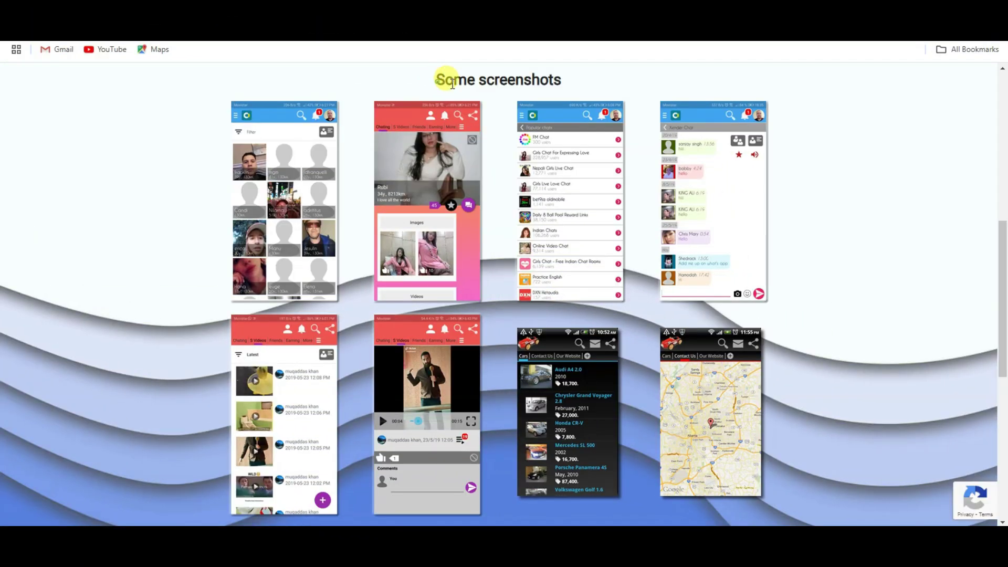
{"action": "left_click_drag", "start_coordinate": [452, 84], "coordinate": [558, 84]}
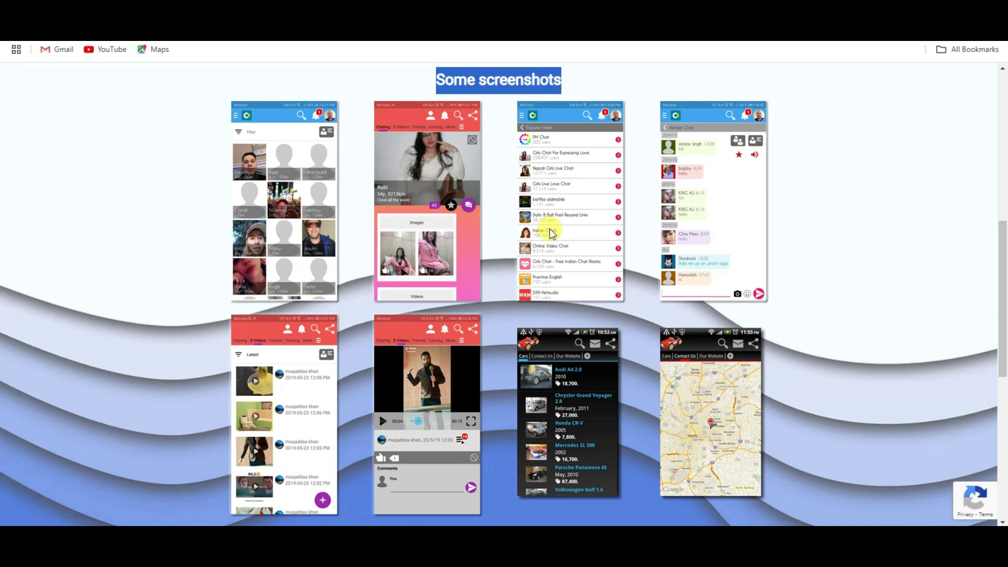
{"action": "scroll", "coordinate": [527, 302], "scroll_direction": "down", "scroll_amount": 7}
{"action": "left_click_drag", "start_coordinate": [478, 191], "coordinate": [526, 191]}
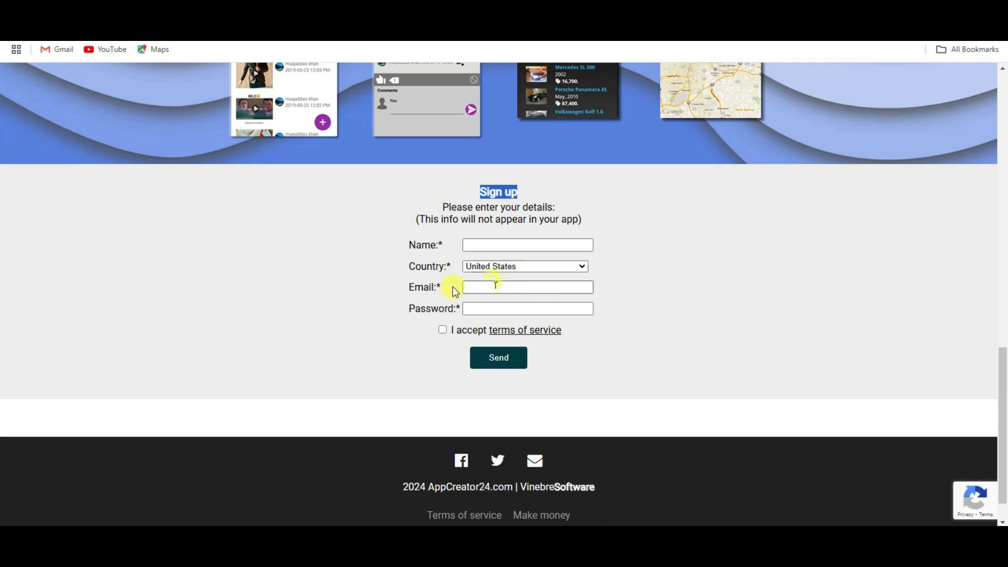
{"action": "left_click", "coordinate": [443, 330]}
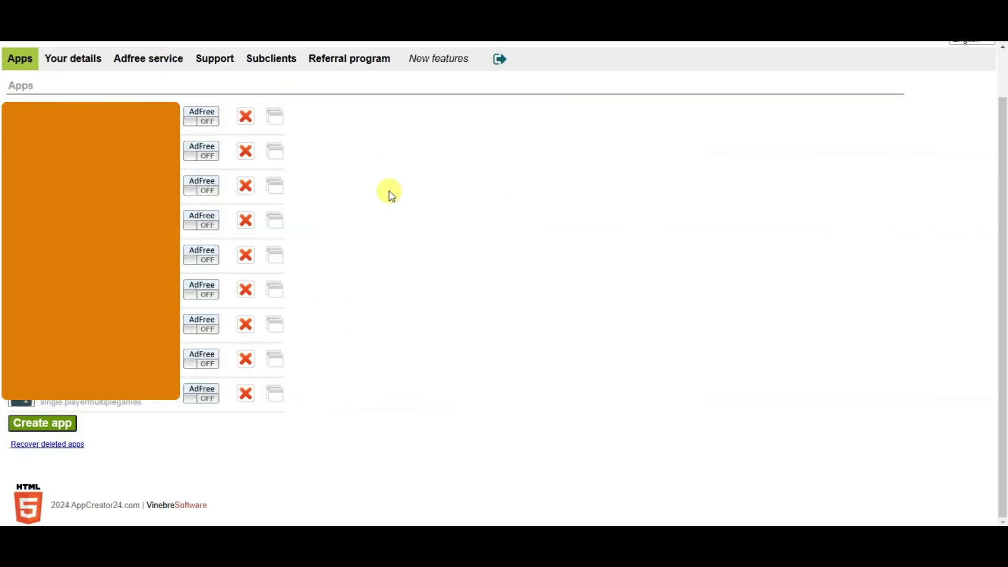
Step: Start a new app in AppCreator24 and choose the green banknotes image from the gallery as its launcher icon
{"action": "left_click", "coordinate": [48, 426]}
{"action": "left_click", "coordinate": [141, 207]}
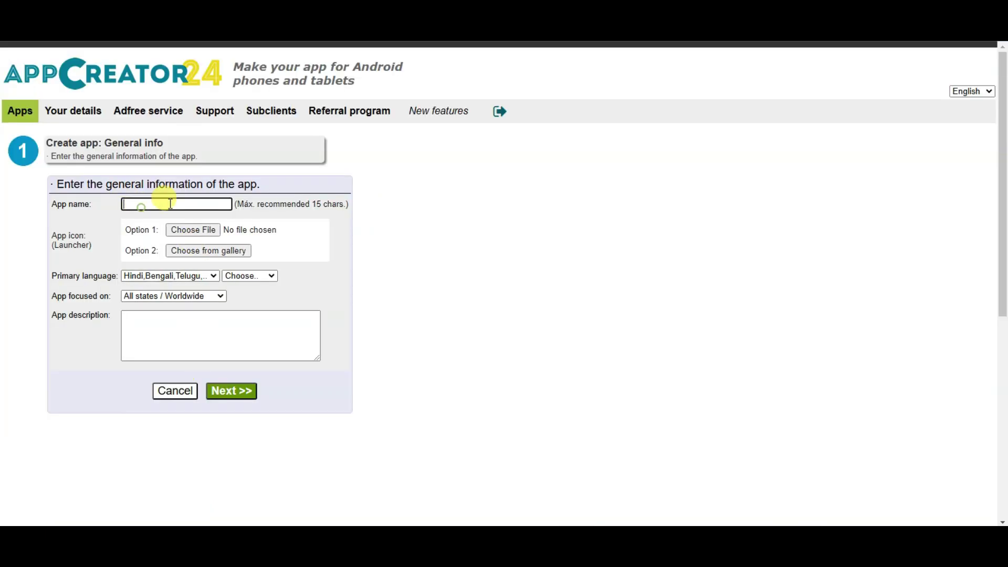
{"action": "left_click", "coordinate": [200, 252]}
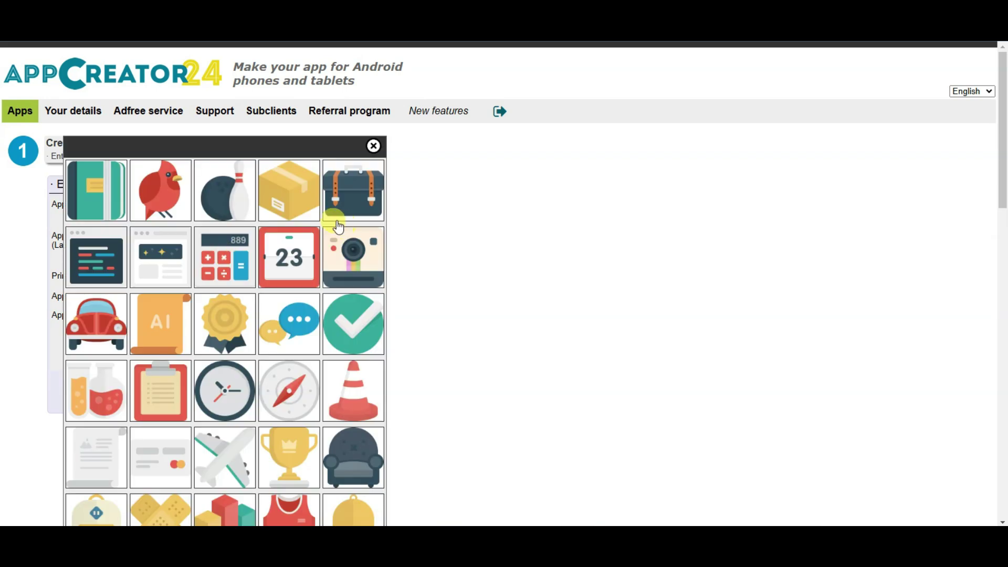
{"action": "scroll", "coordinate": [325, 231], "scroll_direction": "down", "scroll_amount": 2}
{"action": "scroll", "coordinate": [318, 233], "scroll_direction": "down", "scroll_amount": 9}
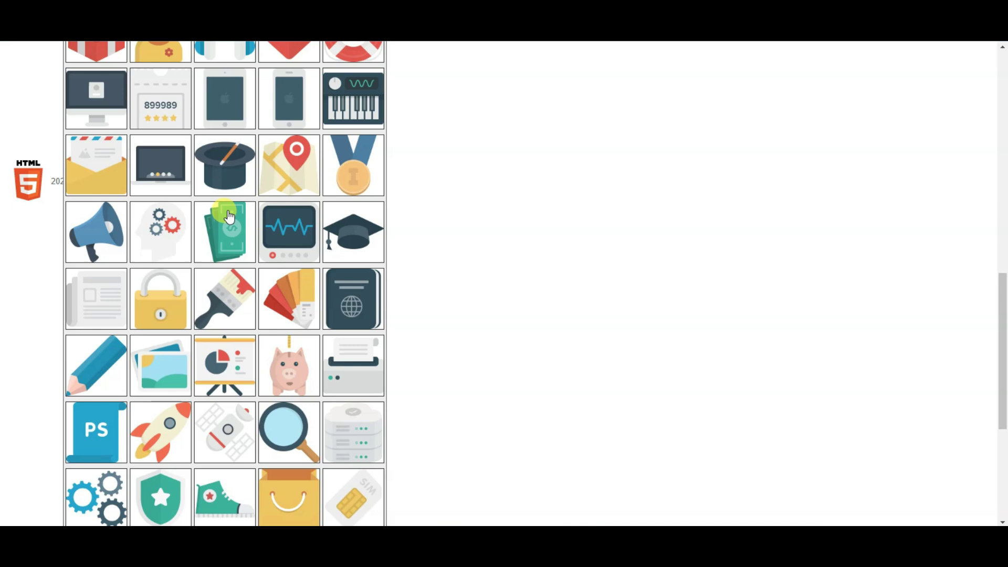
{"action": "left_click", "coordinate": [220, 232]}
Step: Name the app Earn Money, set its language to English, describe it as "This is simple earning application. you can complete simple task to earn money."
{"action": "left_click", "coordinate": [217, 216]}
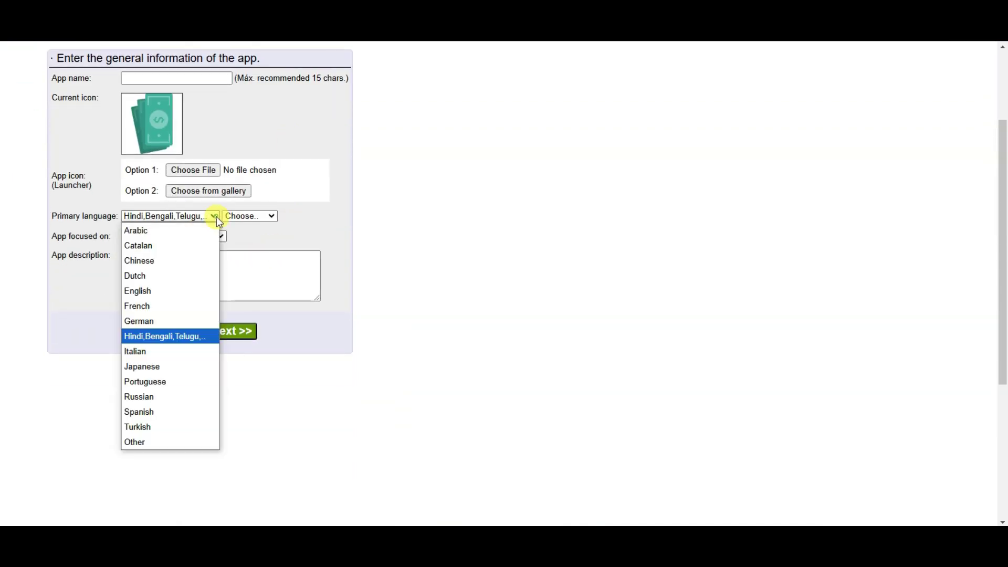
{"action": "left_click", "coordinate": [166, 291]}
{"action": "left_click", "coordinate": [191, 266]}
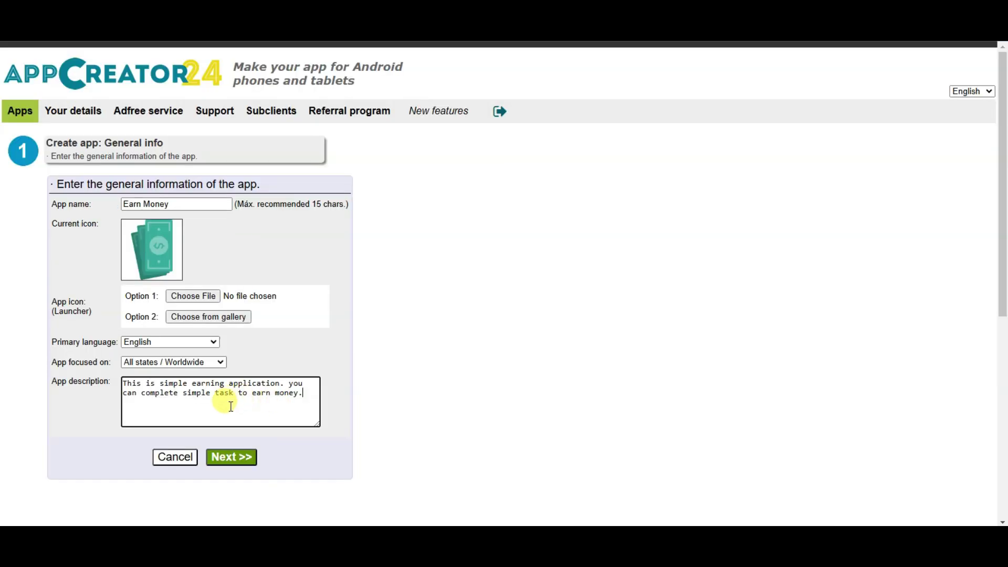
{"action": "left_click_drag", "start_coordinate": [308, 394], "coordinate": [126, 379]}
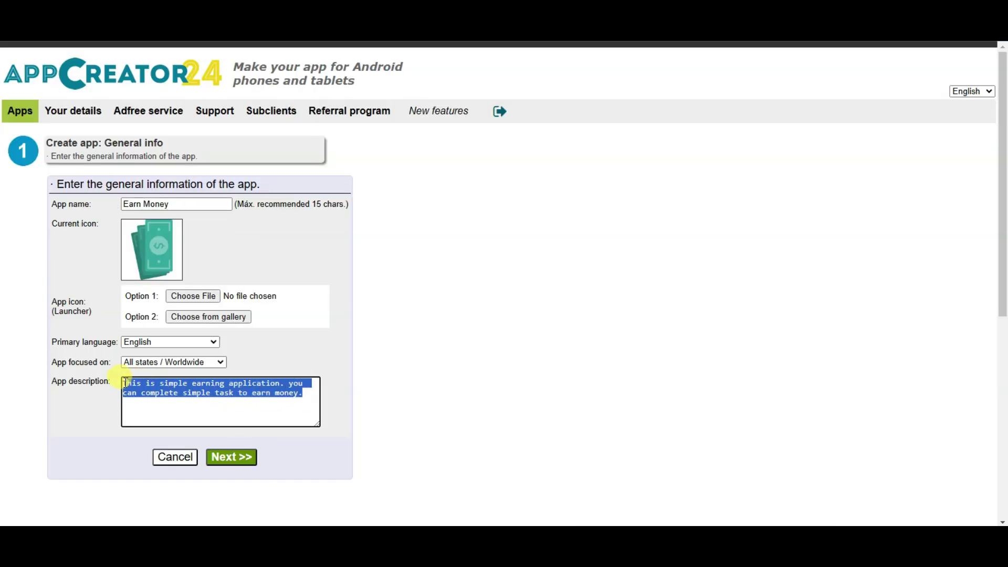
{"action": "left_click", "coordinate": [202, 399]}
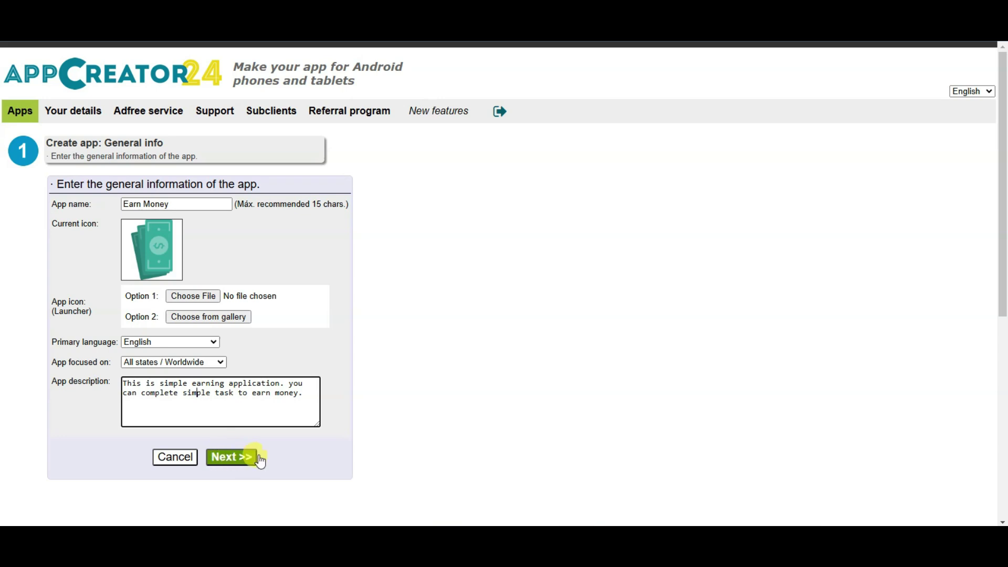
{"action": "left_click", "coordinate": [232, 456]}
Step: Add a web page section to the app with the title Earn Cash
{"action": "left_click", "coordinate": [112, 242]}
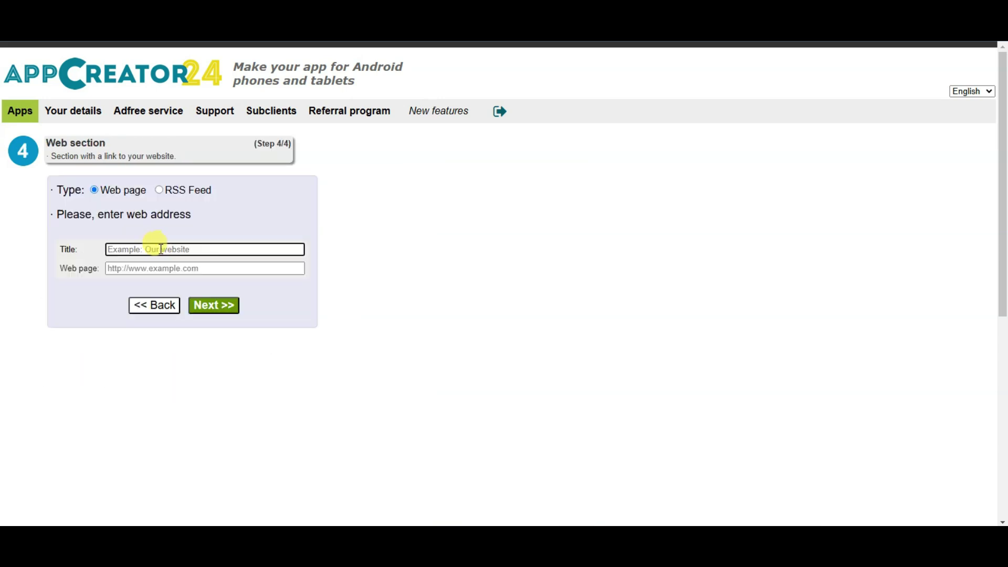
{"action": "type", "text": "Earn Cash"}
{"action": "left_click", "coordinate": [164, 268]}
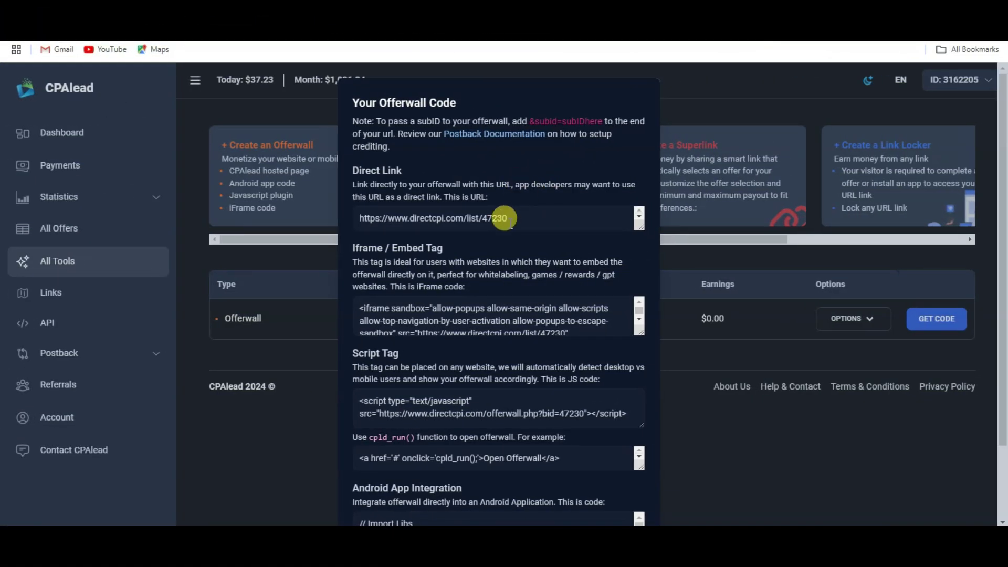
Step: Copy the offerwall's direct link from CPAlead into the section's web address in AppCreator24 and finish the app wizard
{"action": "left_click_drag", "start_coordinate": [516, 216], "coordinate": [365, 210]}
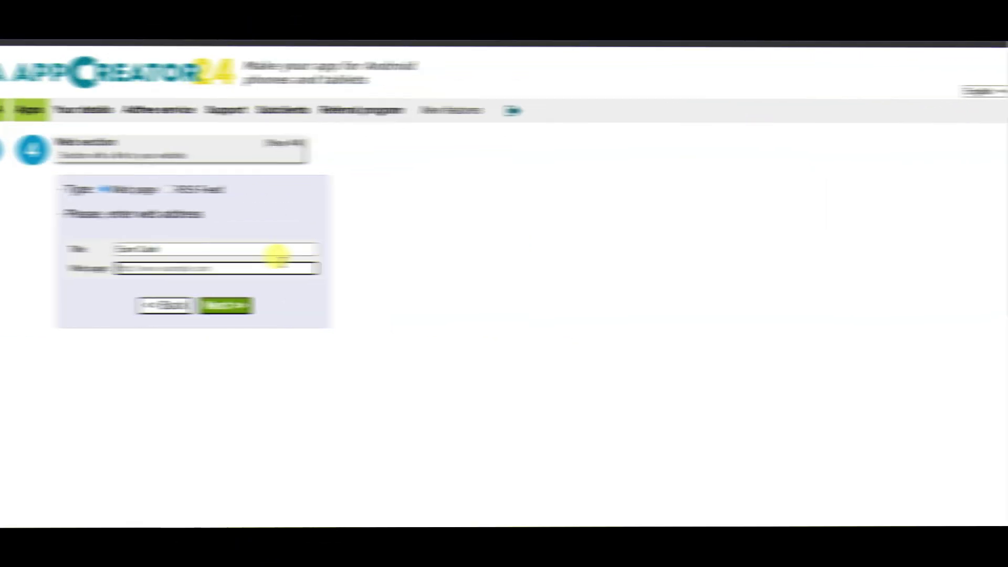
{"action": "right_click", "coordinate": [187, 269]}
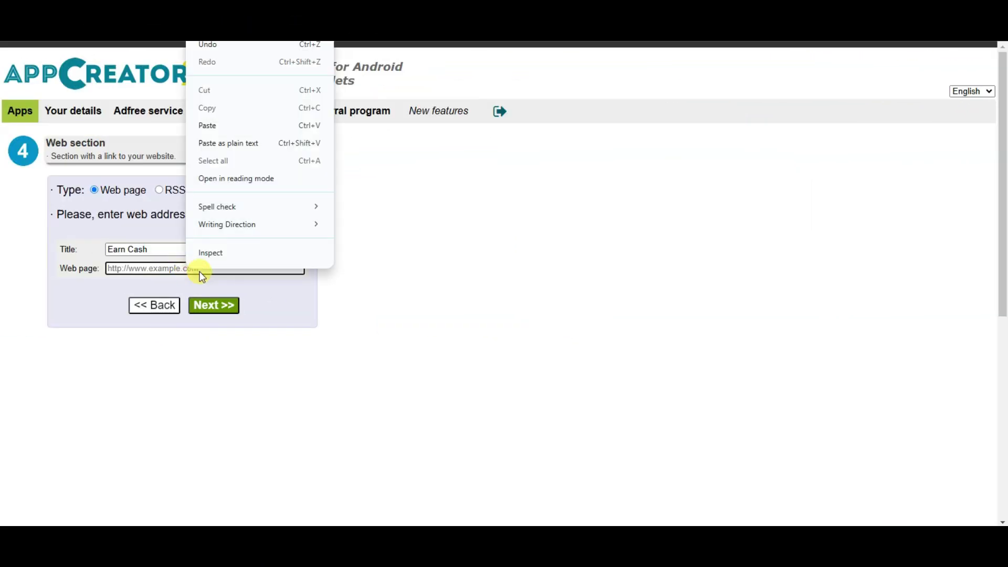
{"action": "left_click", "coordinate": [223, 126]}
{"action": "left_click", "coordinate": [219, 307]}
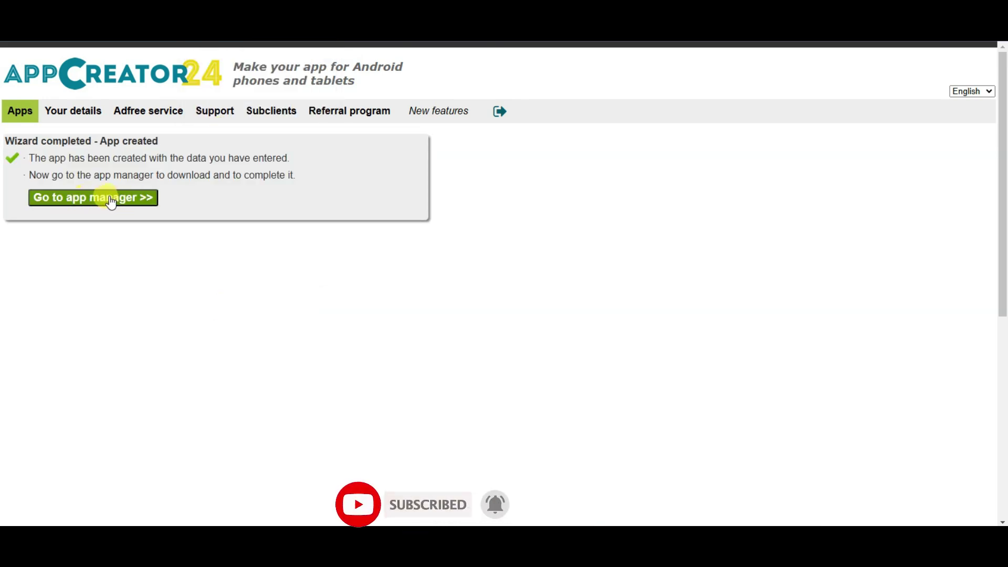
Step: Open the new app's ads settings in the app manager and review the banner, interstitial, native and in-chat ad fields
{"action": "left_click", "coordinate": [116, 202]}
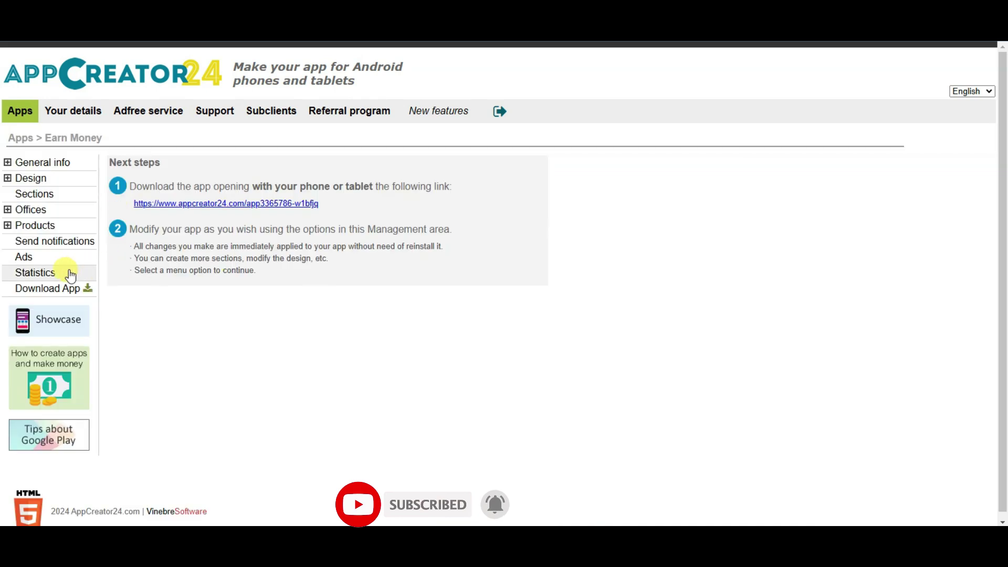
{"action": "left_click", "coordinate": [55, 258]}
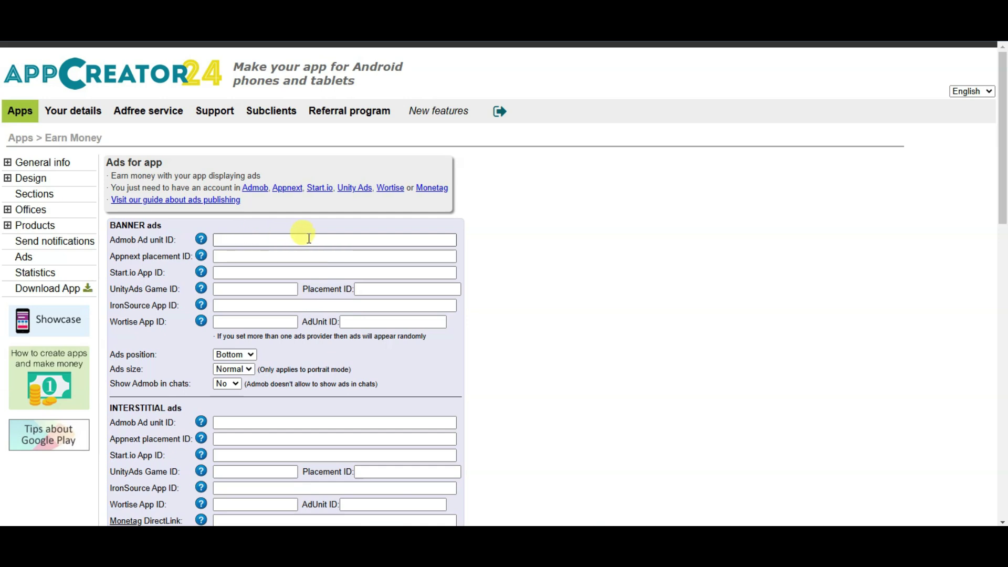
{"action": "scroll", "coordinate": [292, 230], "scroll_direction": "down", "scroll_amount": 2}
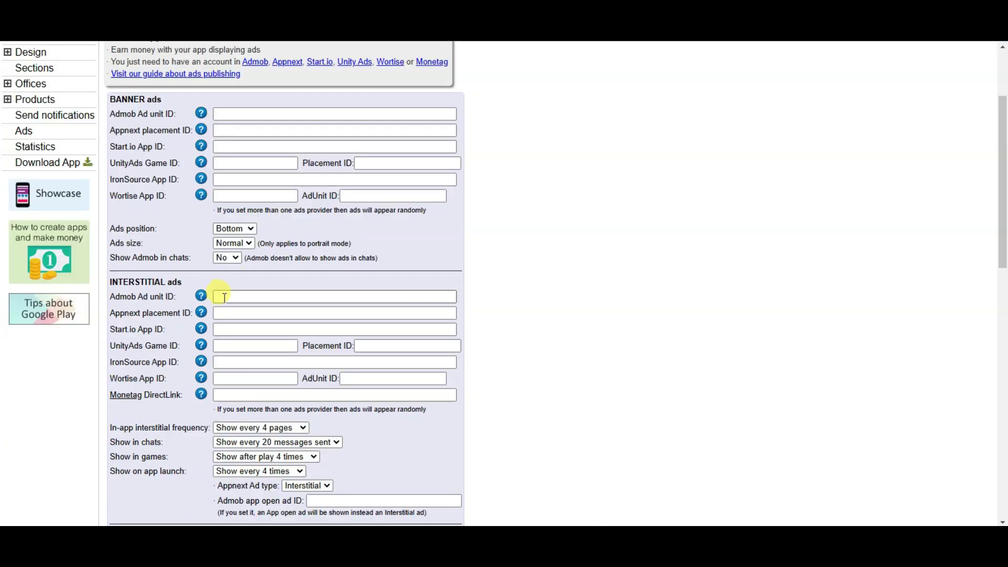
{"action": "scroll", "coordinate": [242, 262], "scroll_direction": "down", "scroll_amount": 5}
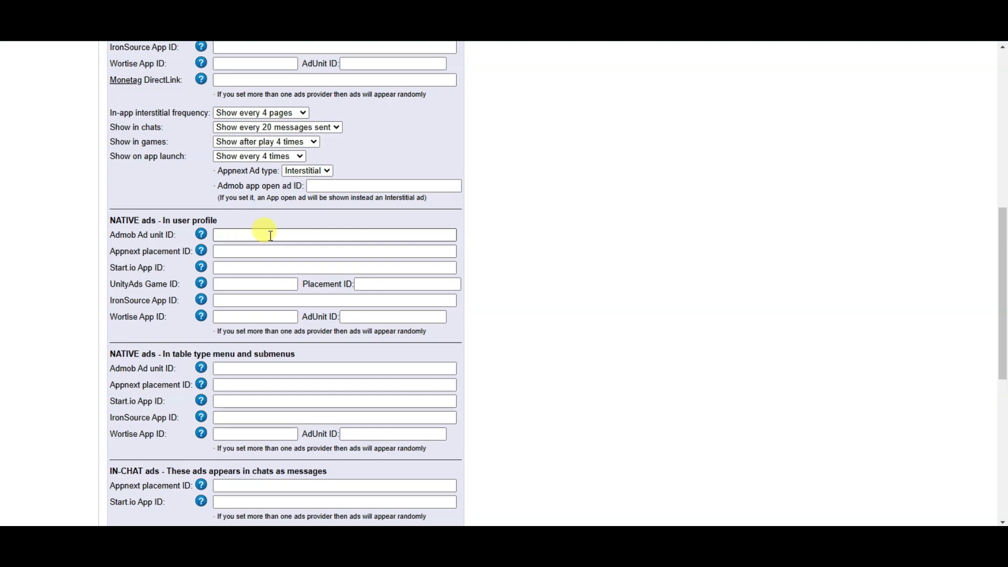
{"action": "scroll", "coordinate": [266, 234], "scroll_direction": "down", "scroll_amount": 6}
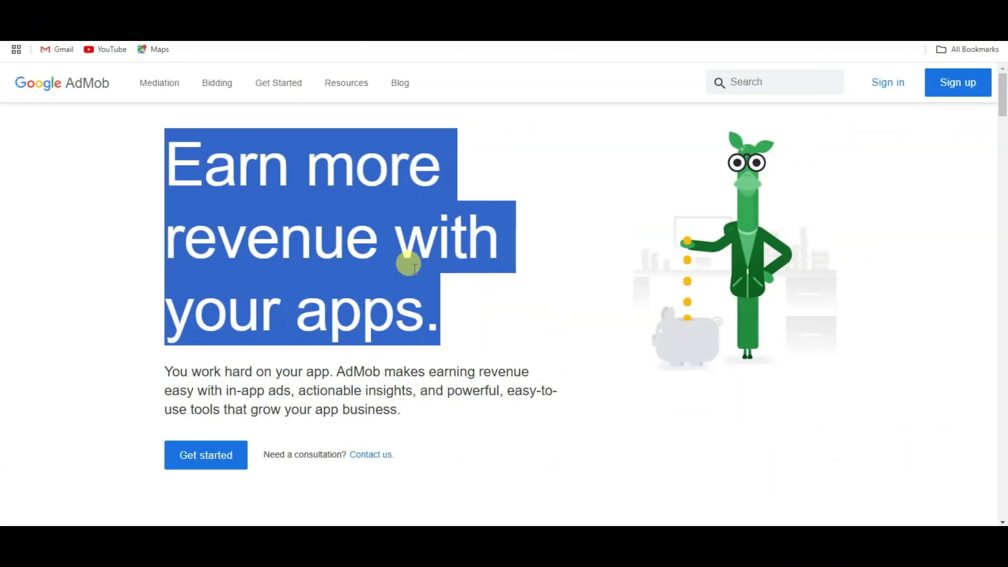
Step: Open Google AdMob and set up a new Android app named earn cash that is not listed on a supported app store
{"action": "left_click", "coordinate": [229, 461]}
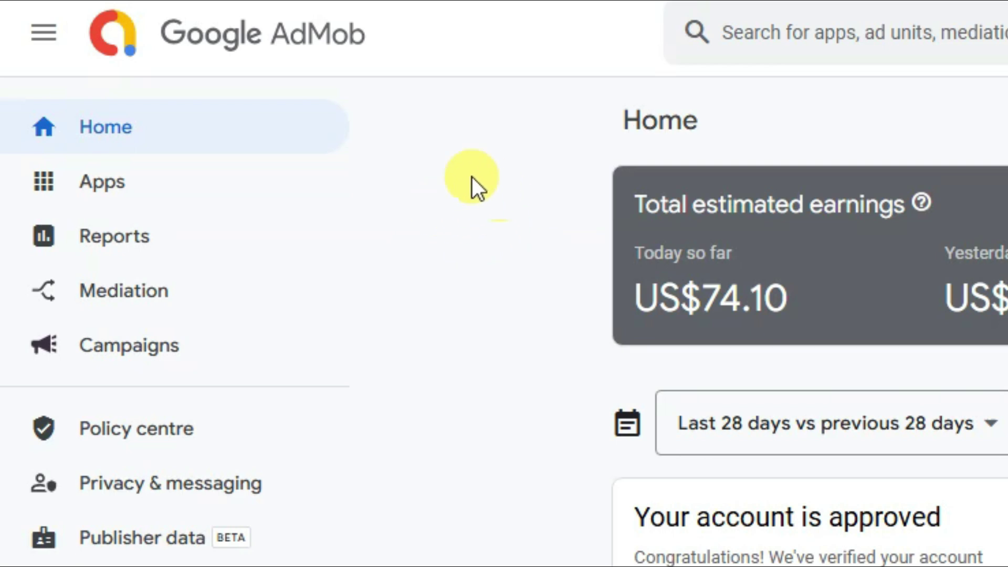
{"action": "left_click", "coordinate": [292, 181]}
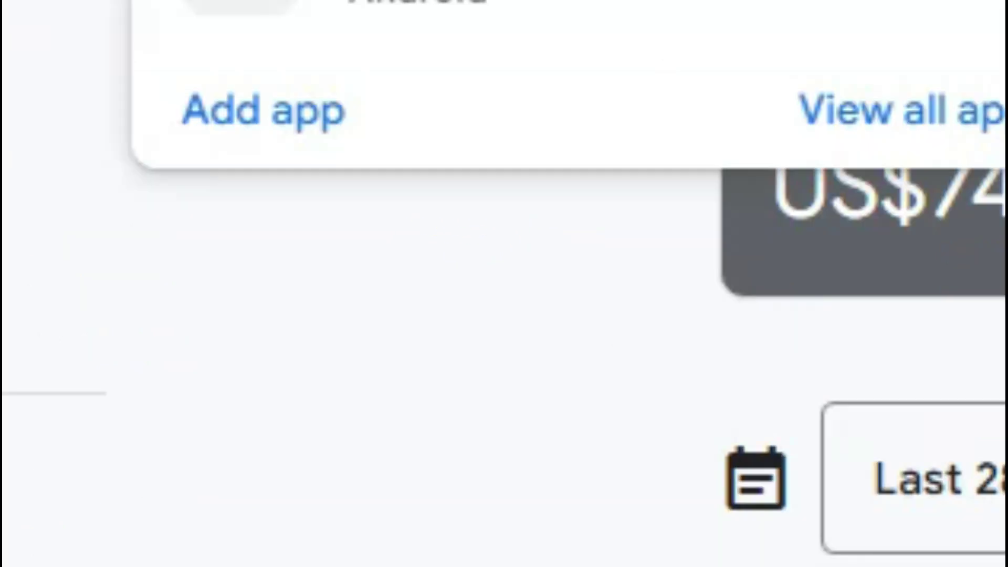
{"action": "left_click", "coordinate": [279, 124]}
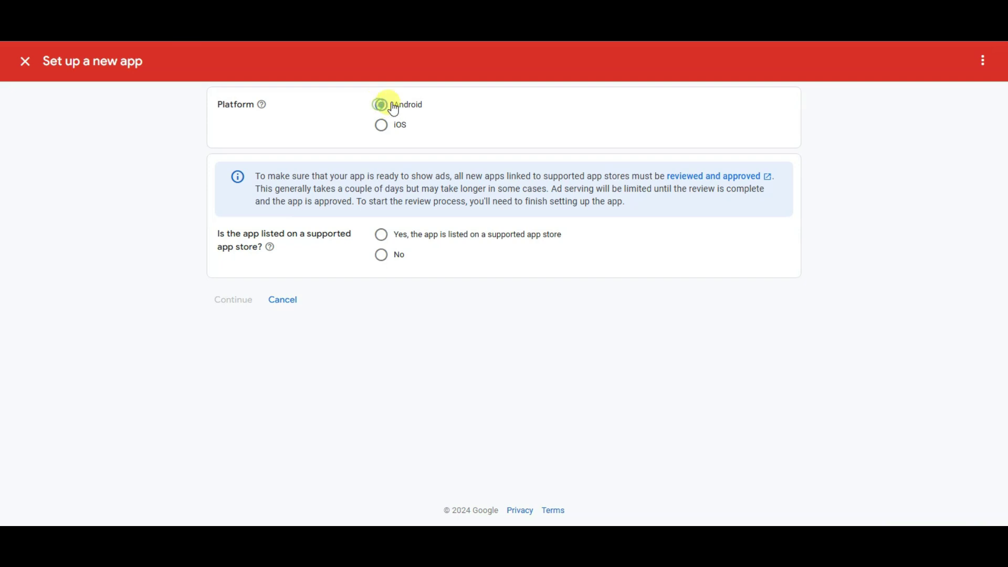
{"action": "left_click", "coordinate": [382, 256]}
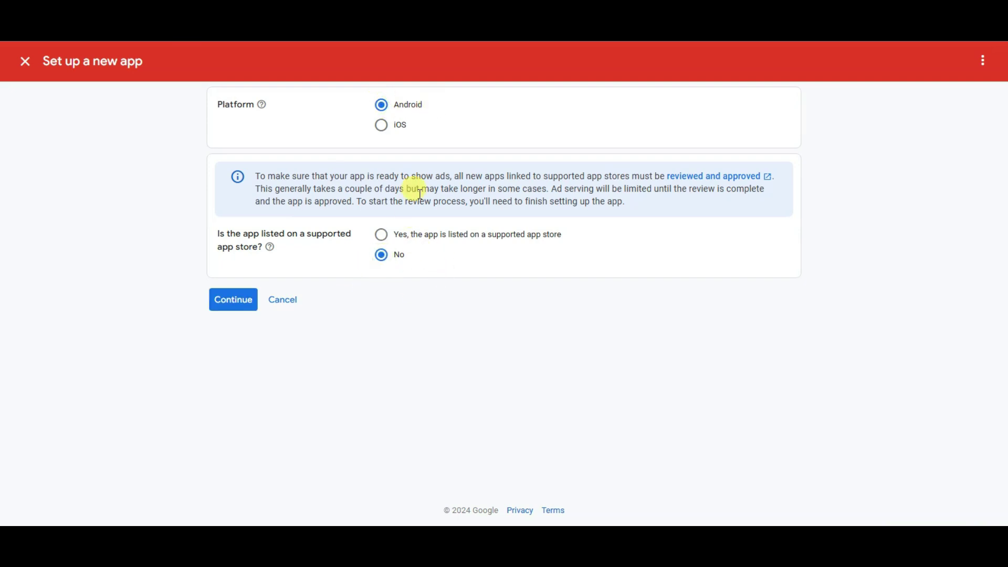
{"action": "left_click", "coordinate": [237, 300]}
{"action": "left_click", "coordinate": [427, 153]}
{"action": "type", "text": "earn cash"}
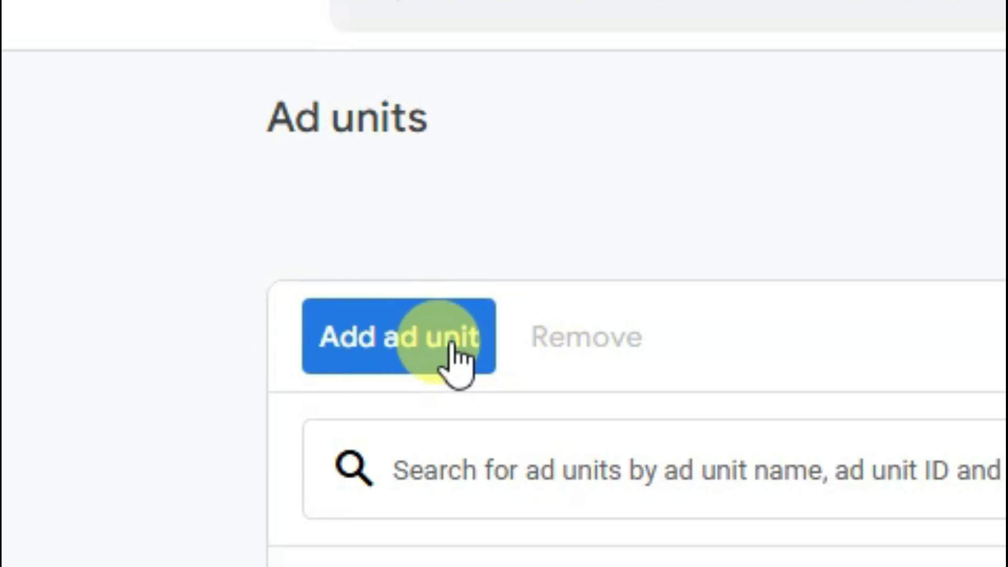
Step: Create a native advanced ad unit named native ads for the new AdMob app and select its ad unit ID
{"action": "left_click", "coordinate": [396, 349]}
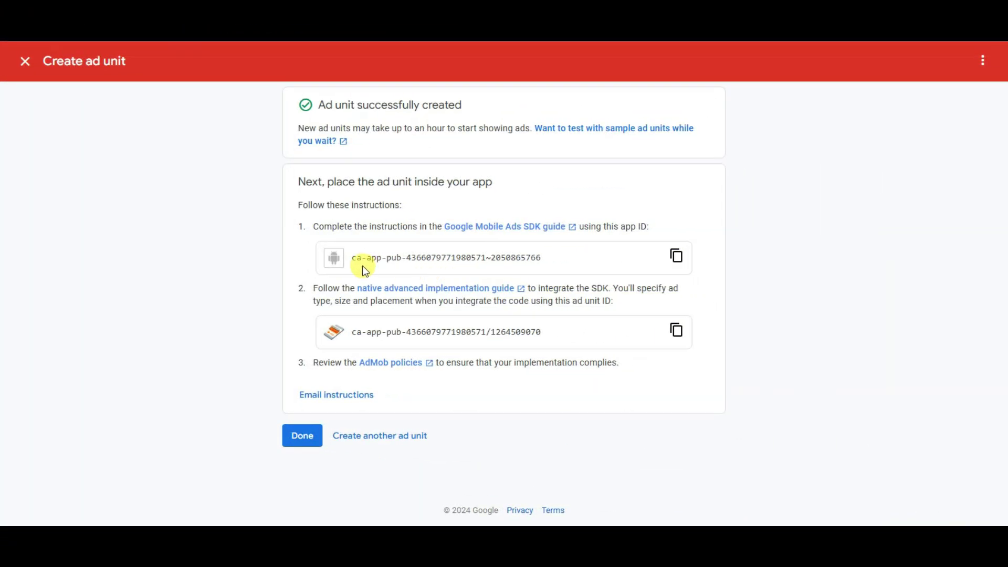
{"action": "left_click_drag", "start_coordinate": [352, 336], "coordinate": [467, 327]}
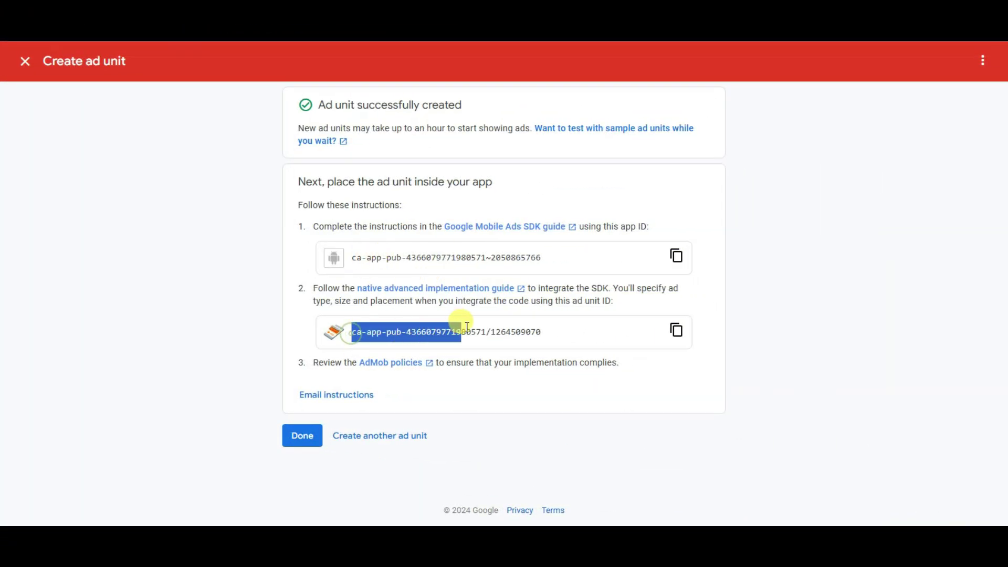
{"action": "left_click_drag", "start_coordinate": [542, 329], "coordinate": [553, 332]}
{"action": "left_click", "coordinate": [553, 332]}
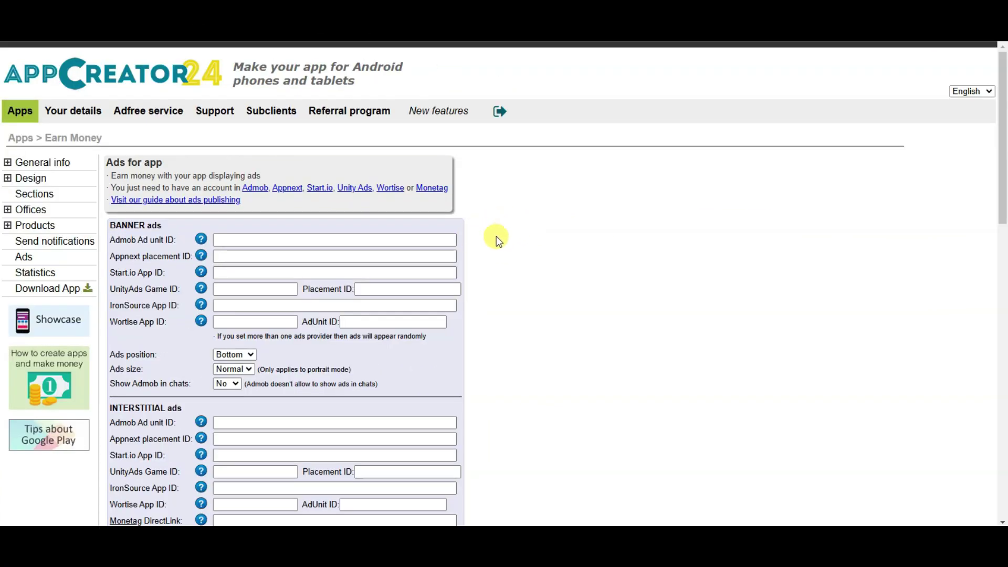
Step: Enter the AdMob app ID in the AppCreator24 app's name and icon settings, keep generating only the .apk, and save
{"action": "left_click", "coordinate": [61, 166]}
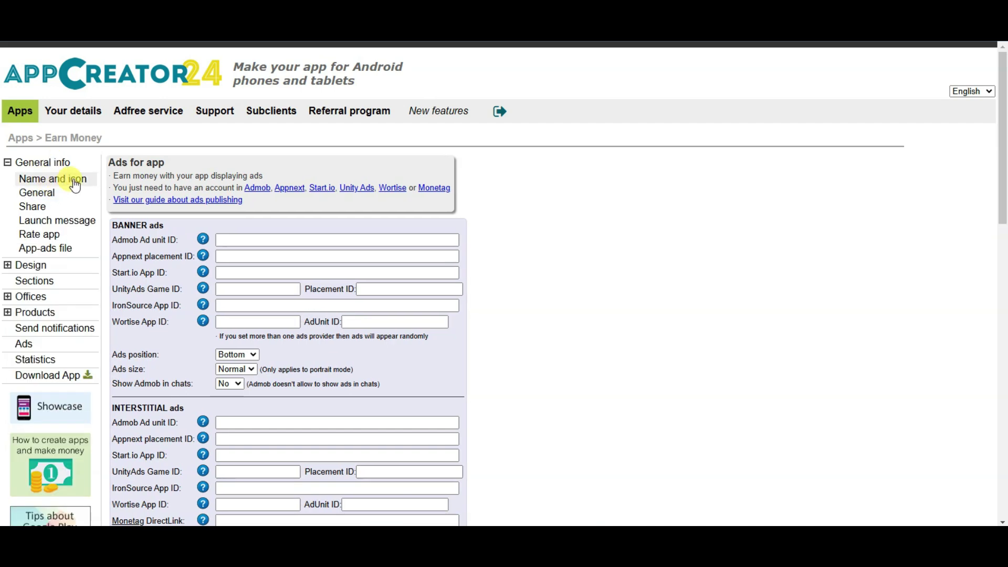
{"action": "left_click", "coordinate": [75, 182]}
{"action": "scroll", "coordinate": [456, 248], "scroll_direction": "down", "scroll_amount": 8}
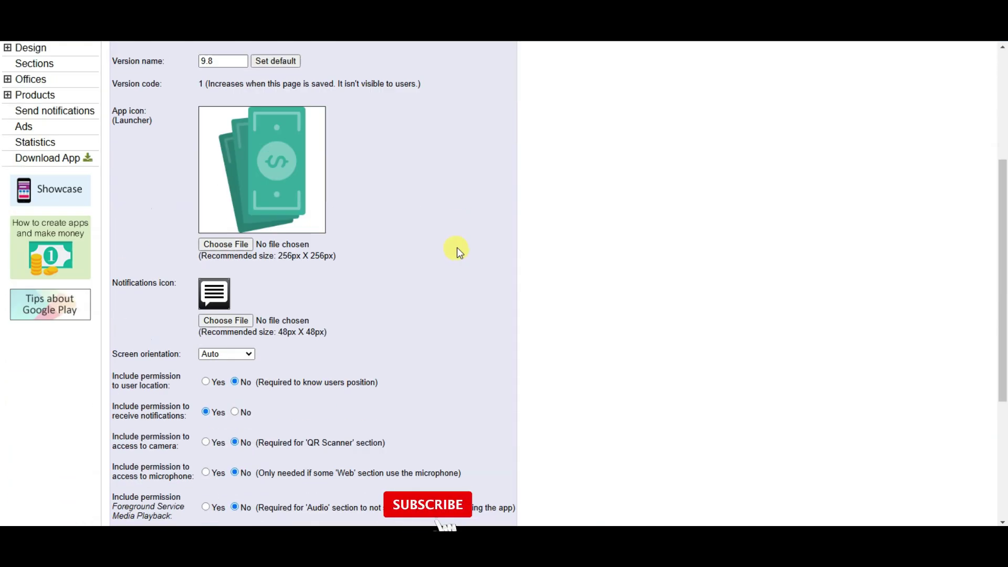
{"action": "left_click", "coordinate": [230, 357]}
{"action": "right_click", "coordinate": [241, 356]}
{"action": "left_click", "coordinate": [271, 216]}
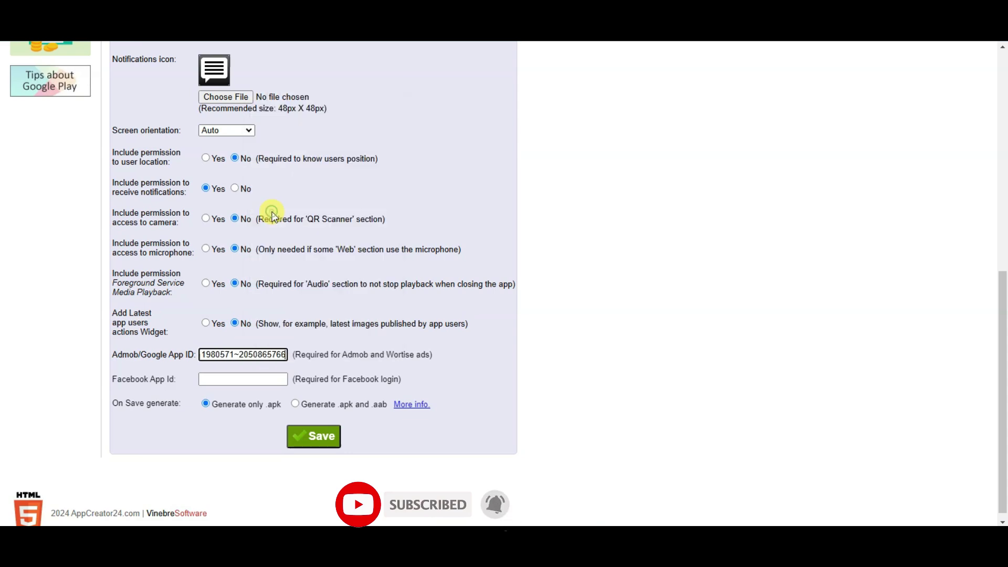
{"action": "left_click", "coordinate": [320, 441]}
{"action": "left_click", "coordinate": [263, 289]}
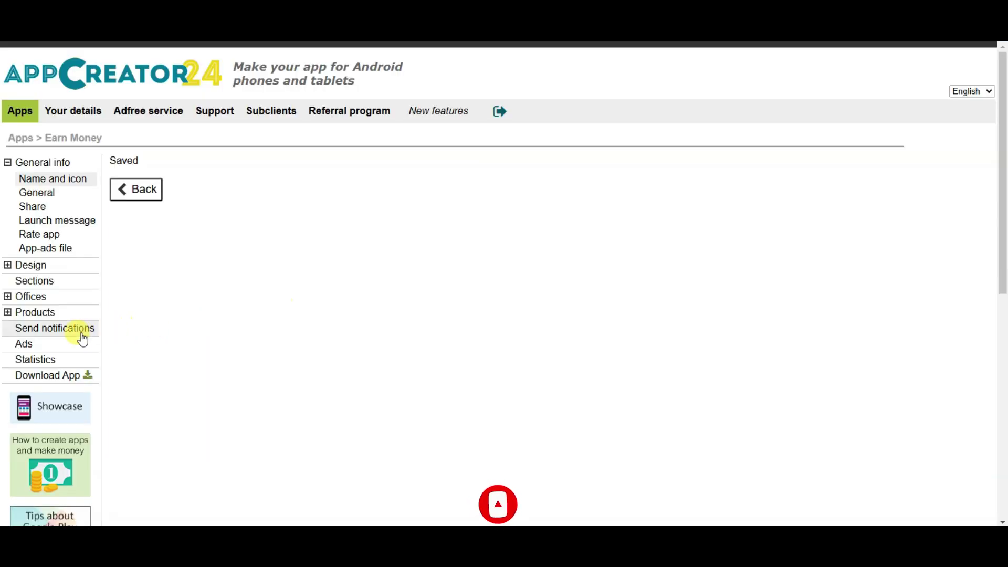
Step: Open the app's ads settings, review the ad types, and paste the AdMob banner ad unit ID for BANNER ads
{"action": "left_click", "coordinate": [41, 346]}
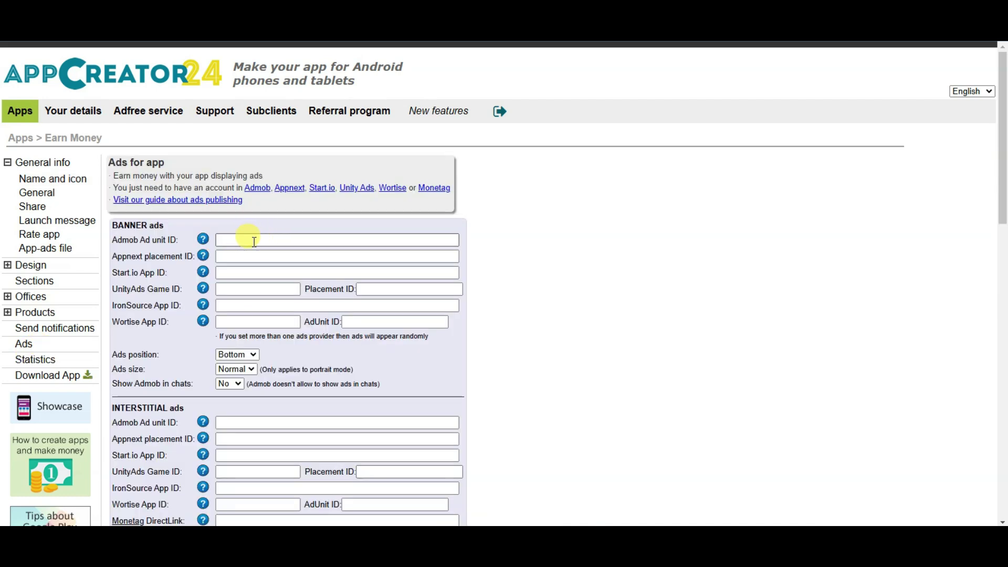
{"action": "scroll", "coordinate": [278, 234], "scroll_direction": "down", "scroll_amount": 3}
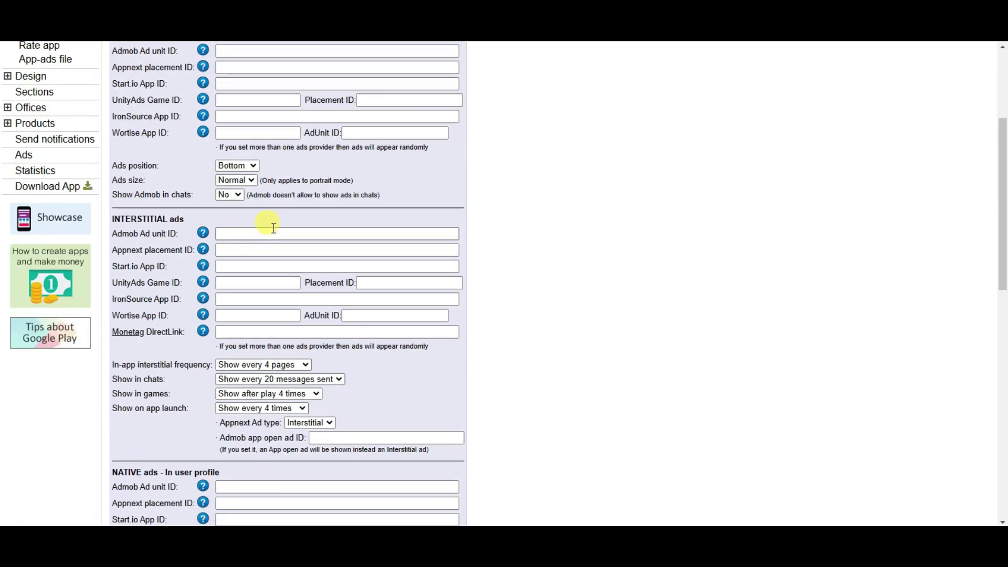
{"action": "scroll", "coordinate": [273, 228], "scroll_direction": "down", "scroll_amount": 3}
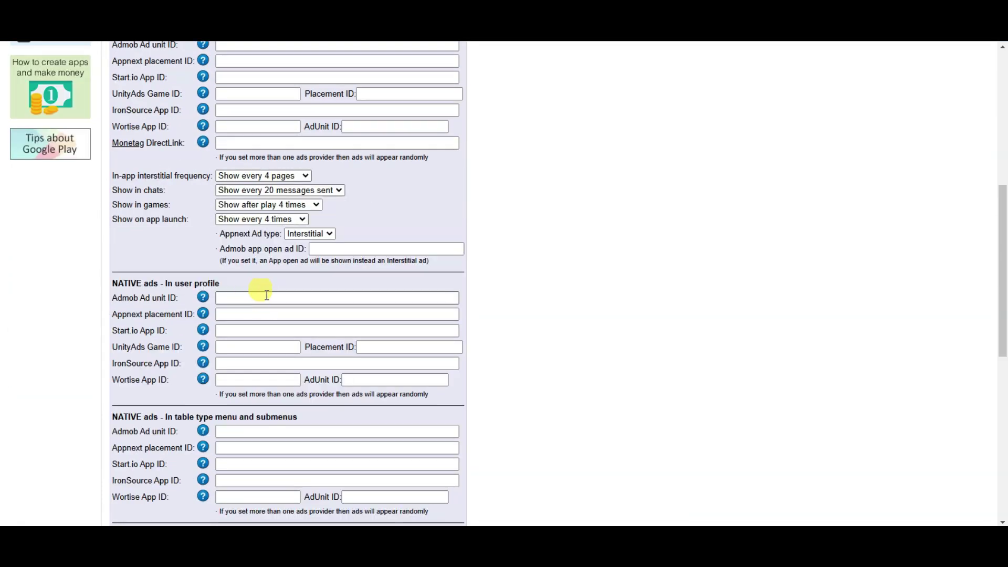
{"action": "scroll", "coordinate": [251, 293], "scroll_direction": "down", "scroll_amount": 6}
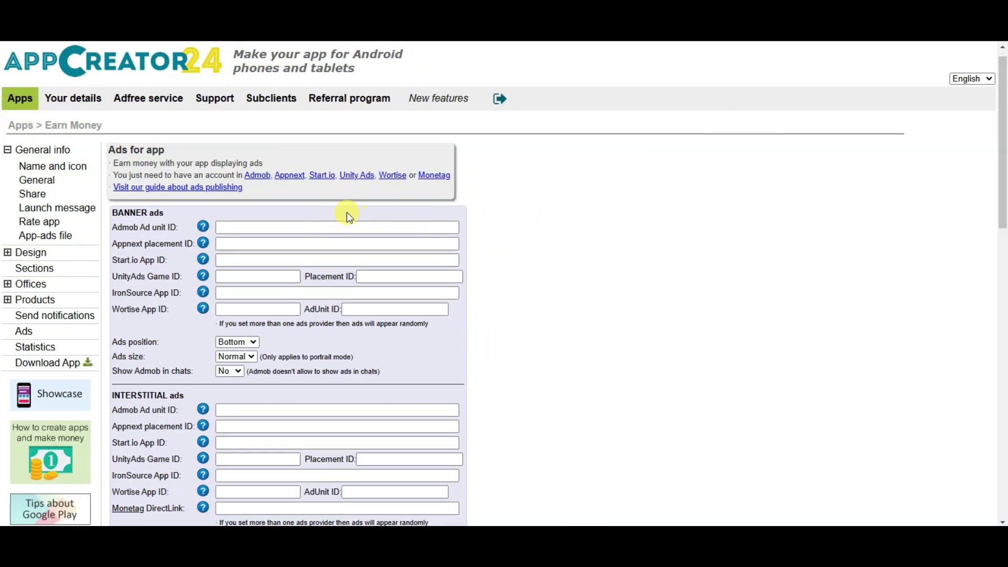
{"action": "left_click", "coordinate": [279, 228]}
{"action": "right_click", "coordinate": [274, 228]}
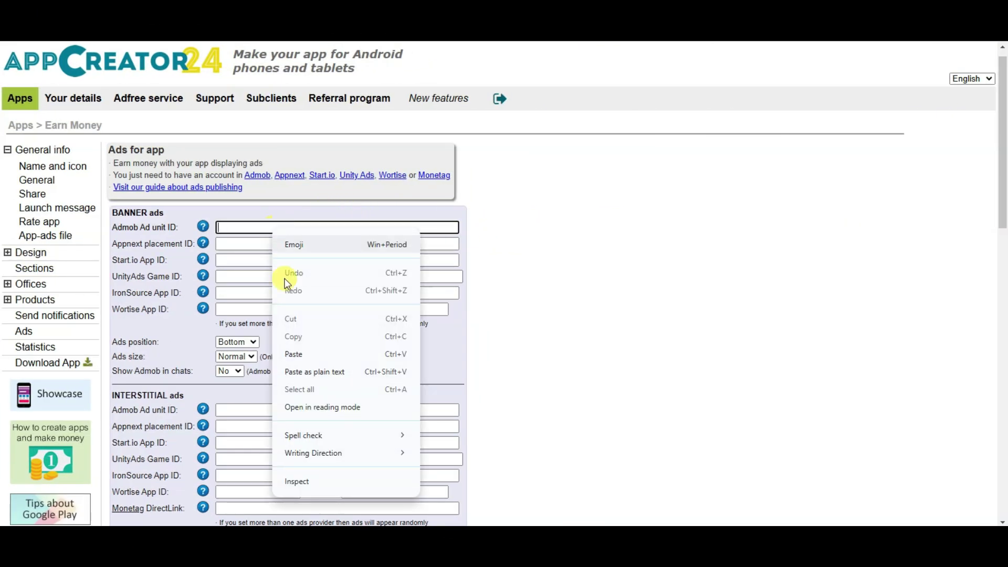
{"action": "left_click", "coordinate": [315, 353]}
Step: Copy the interstitial ad unit ID from AdMob into the AdMob field for INTERSTITIAL ads in AppCreator24
{"action": "scroll", "coordinate": [265, 299], "scroll_direction": "down", "scroll_amount": 2}
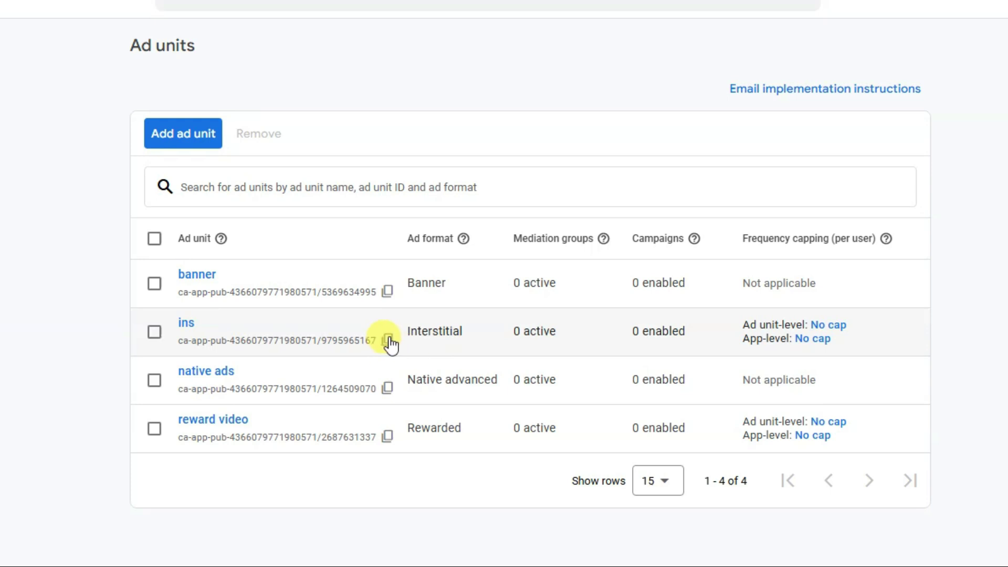
{"action": "left_click", "coordinate": [388, 341]}
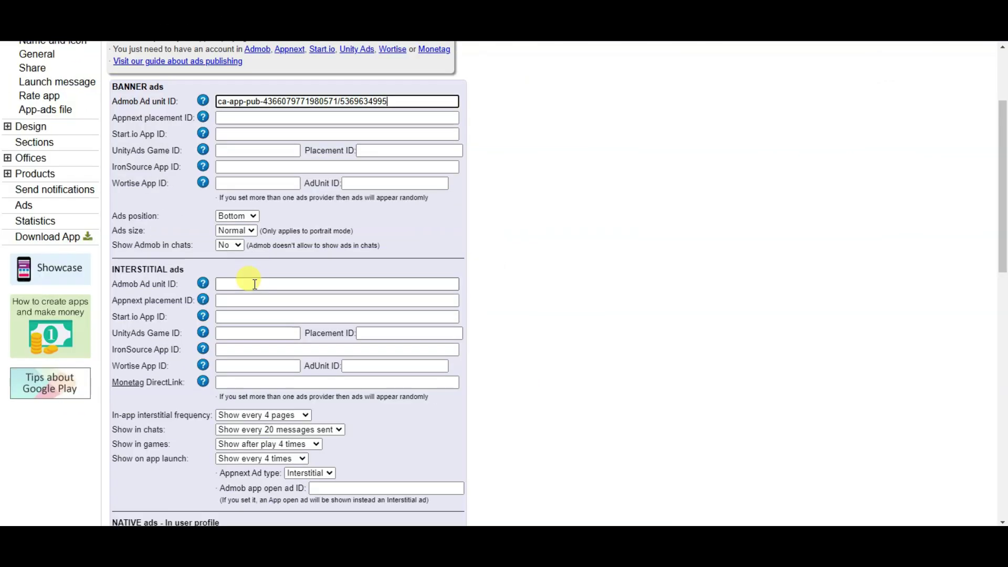
{"action": "right_click", "coordinate": [254, 285]}
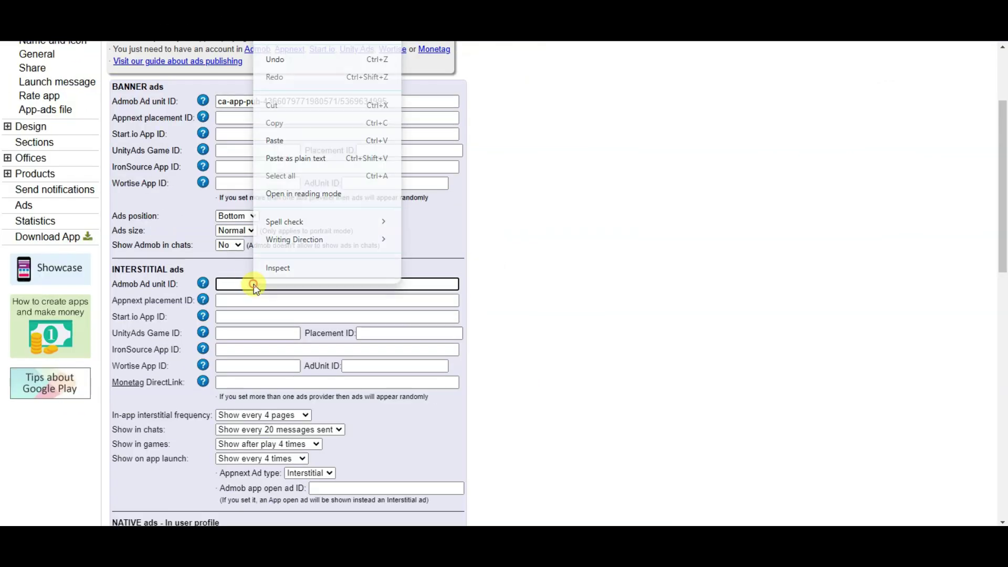
{"action": "left_click", "coordinate": [315, 140]}
Step: Fill in the AdMob ad unit IDs for both NATIVE ads placements and REWARDED VIDEO ads, and save the ads settings
{"action": "scroll", "coordinate": [529, 294], "scroll_direction": "down", "scroll_amount": 3}
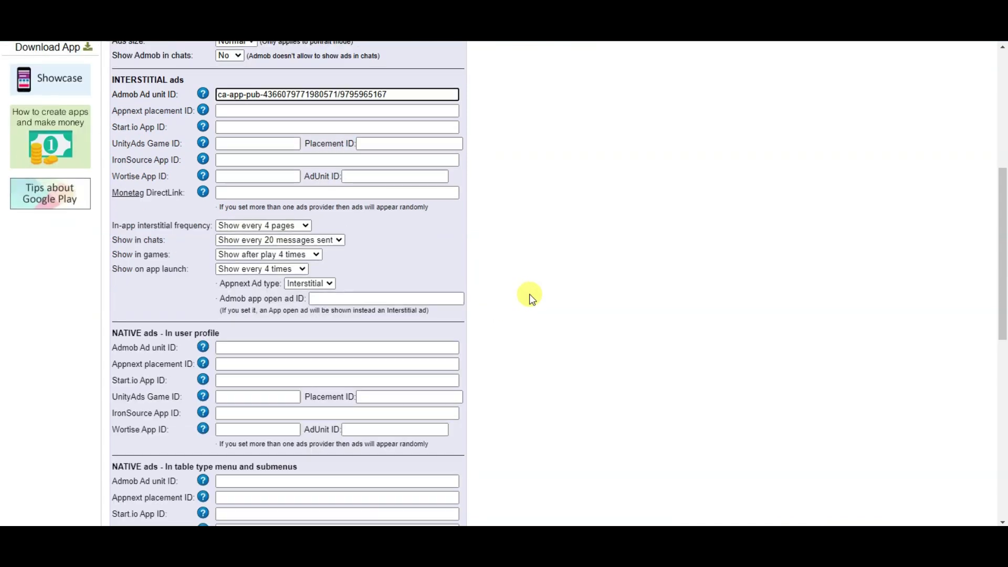
{"action": "scroll", "coordinate": [529, 294], "scroll_direction": "down", "scroll_amount": 2}
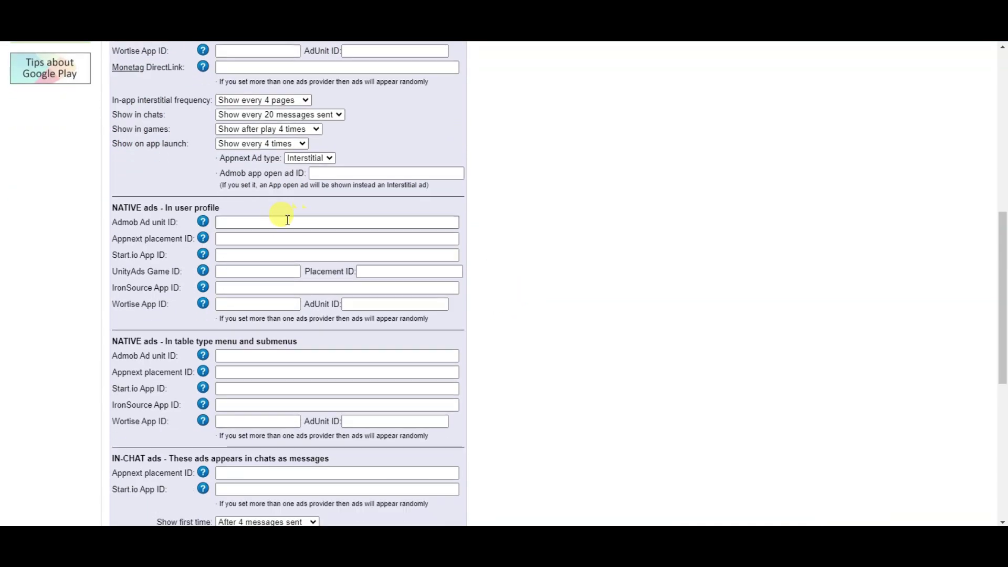
{"action": "scroll", "coordinate": [314, 216], "scroll_direction": "down", "scroll_amount": 6}
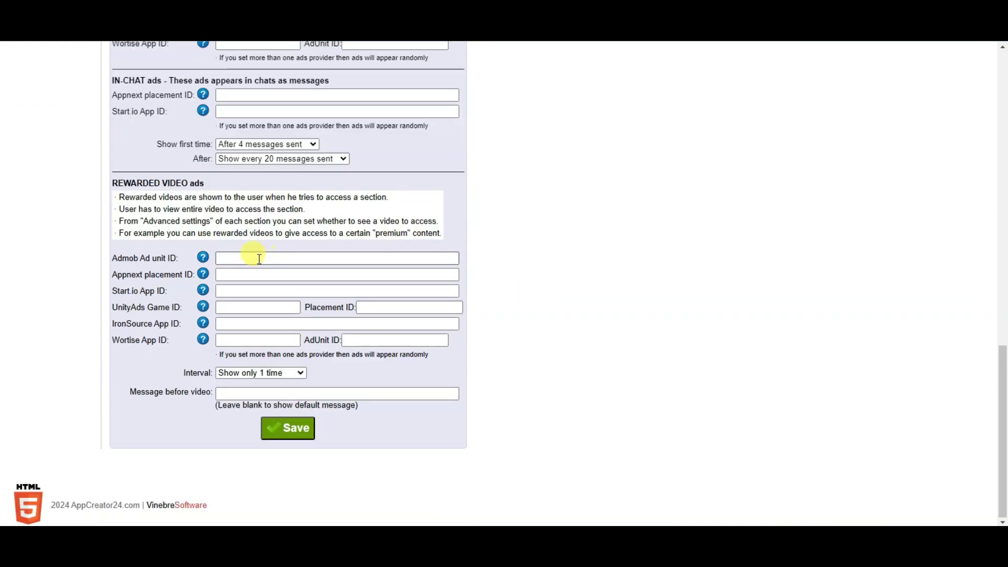
{"action": "left_click", "coordinate": [307, 258]}
{"action": "key", "text": "ctrl+v"}
{"action": "scroll", "coordinate": [543, 219], "scroll_direction": "up", "scroll_amount": 9}
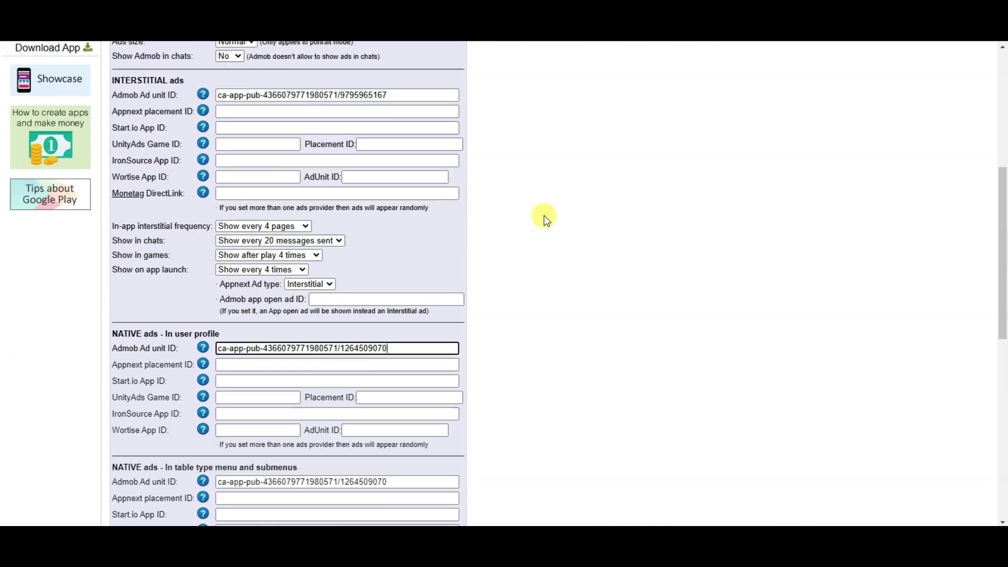
{"action": "scroll", "coordinate": [544, 216], "scroll_direction": "down", "scroll_amount": 8}
{"action": "left_click", "coordinate": [288, 492]}
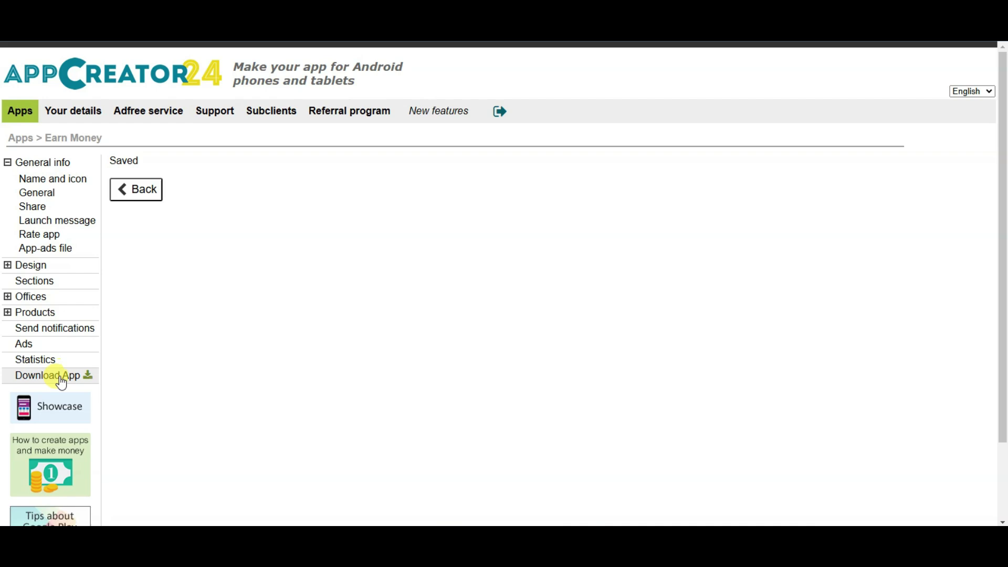
Step: Open the Earn Money app's download page and view the Points page in the running app
{"action": "left_click", "coordinate": [59, 384]}
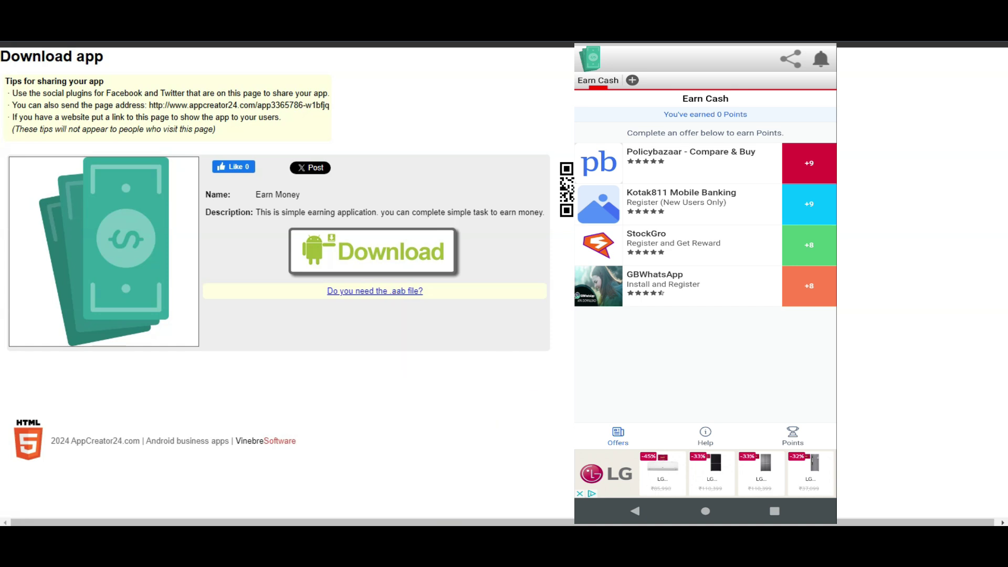
{"action": "left_click", "coordinate": [705, 436]}
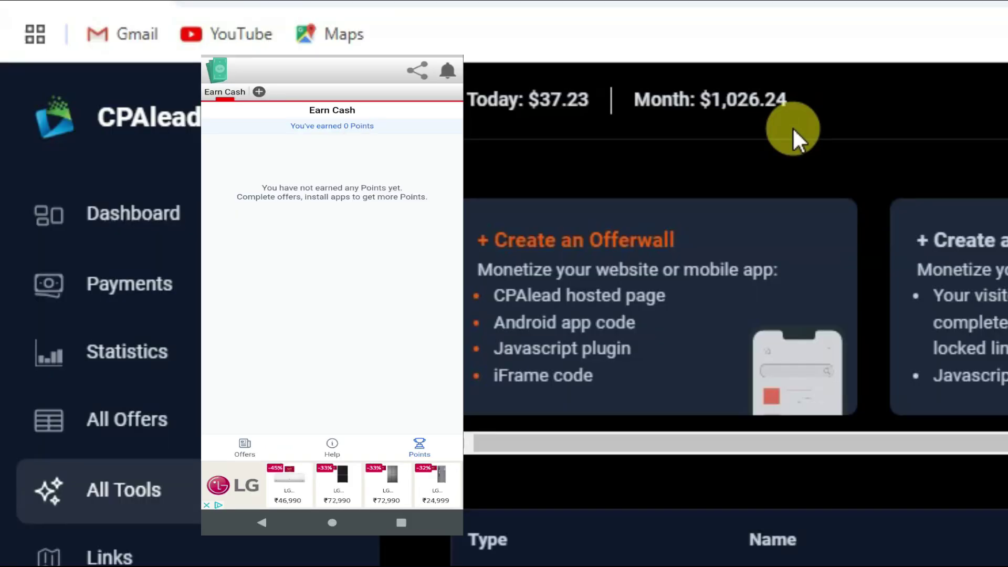